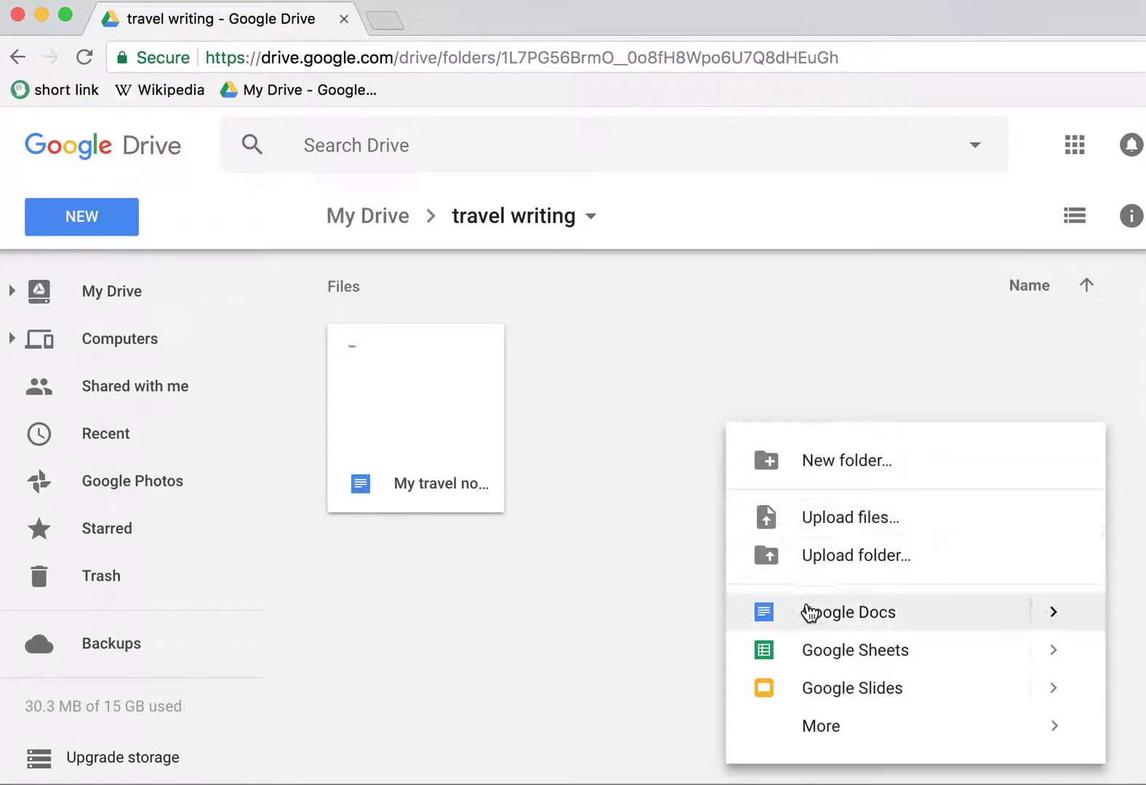
left_click(95, 221)
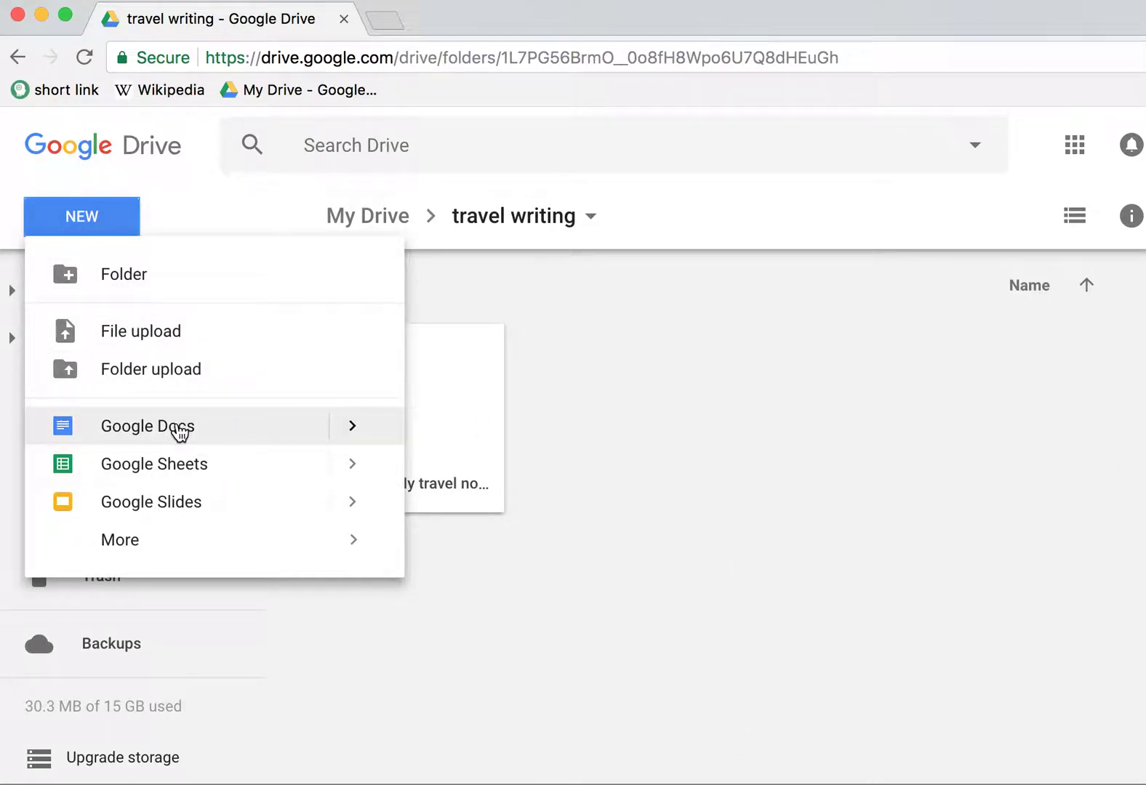
left_click(611, 424)
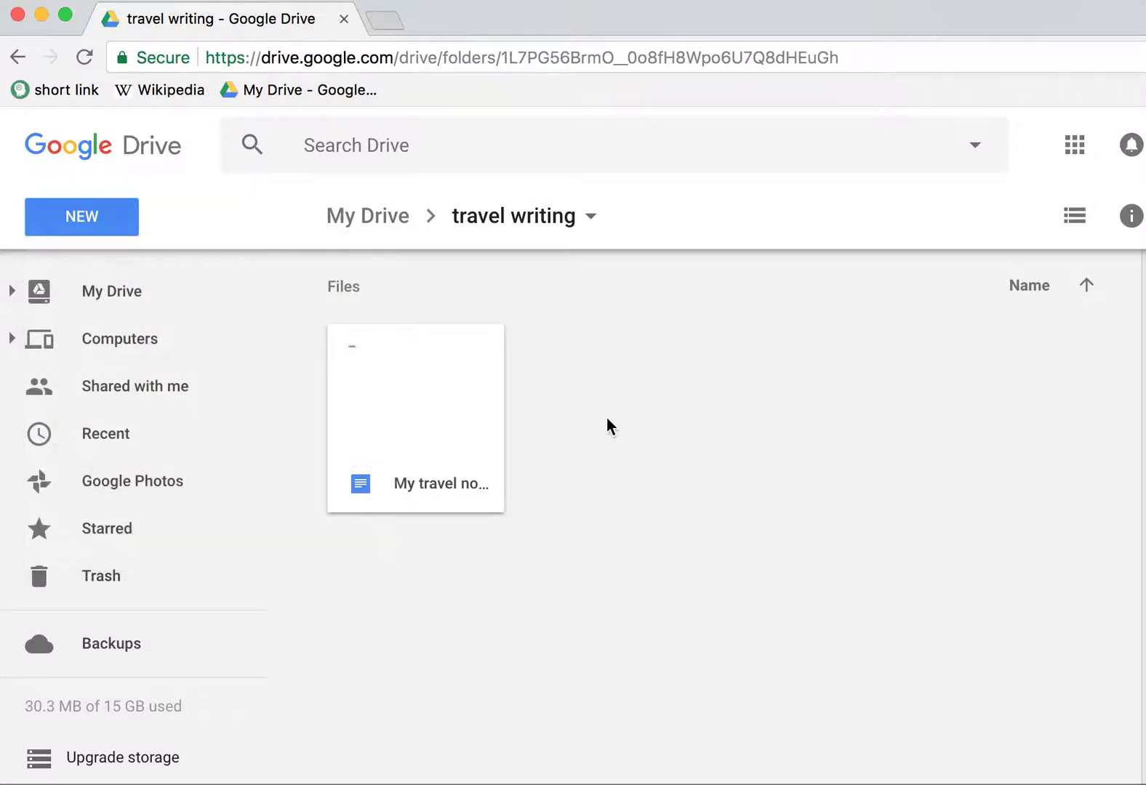
left_click(425, 433)
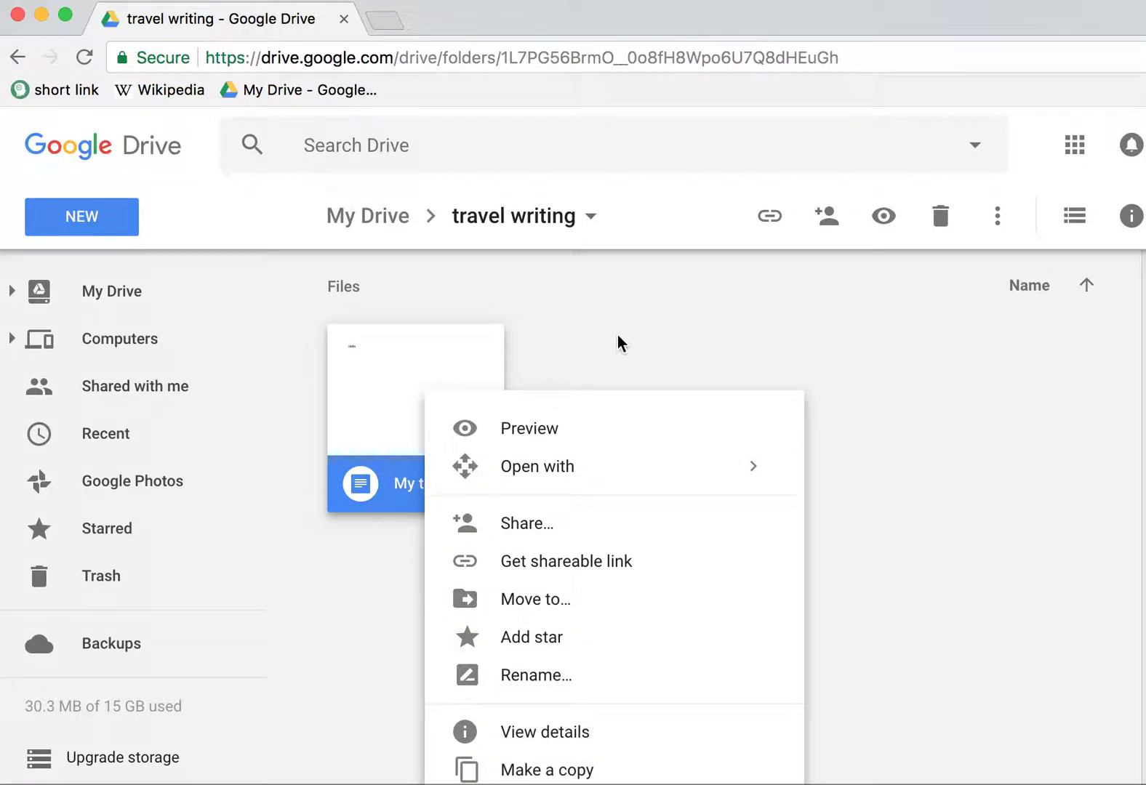
left_click(598, 355)
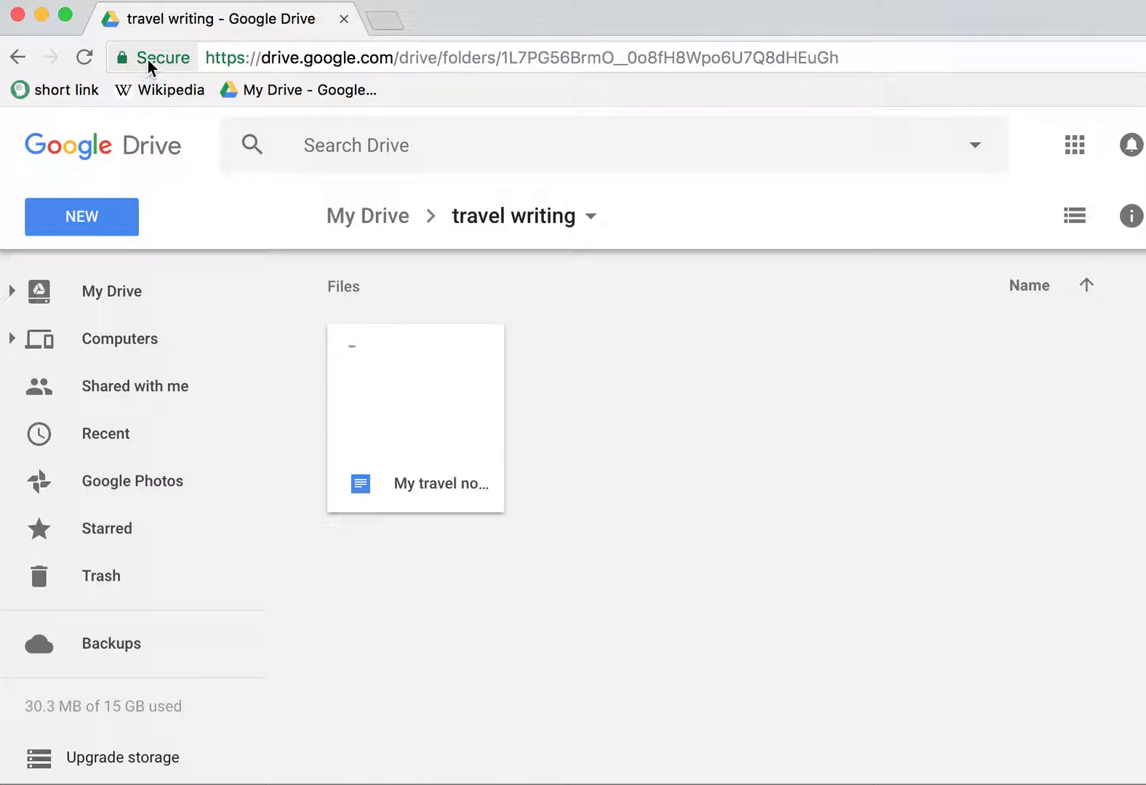
Step: Bookmark the travel writing folder, and return to it from the Wikipedia article on travel literature using that bookmark
left_click_drag(148, 61, 424, 91)
left_click(172, 90)
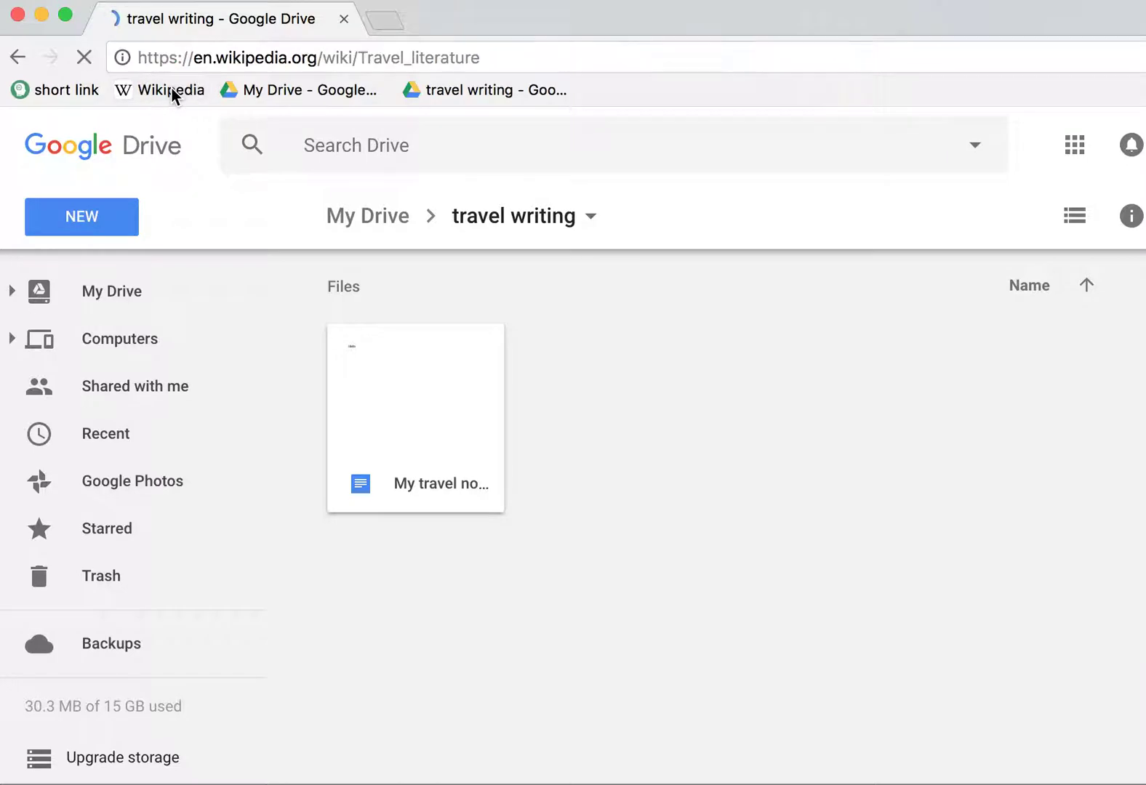
scroll(460, 302, "down", 10)
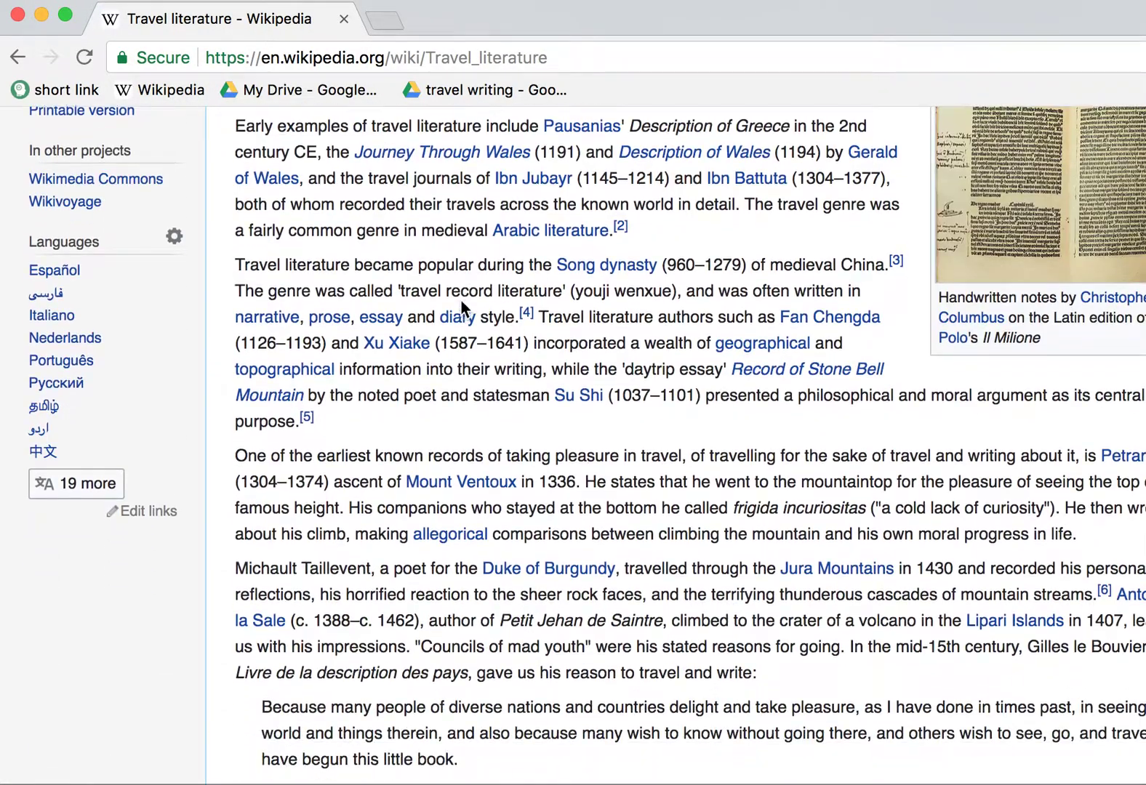
left_click(467, 92)
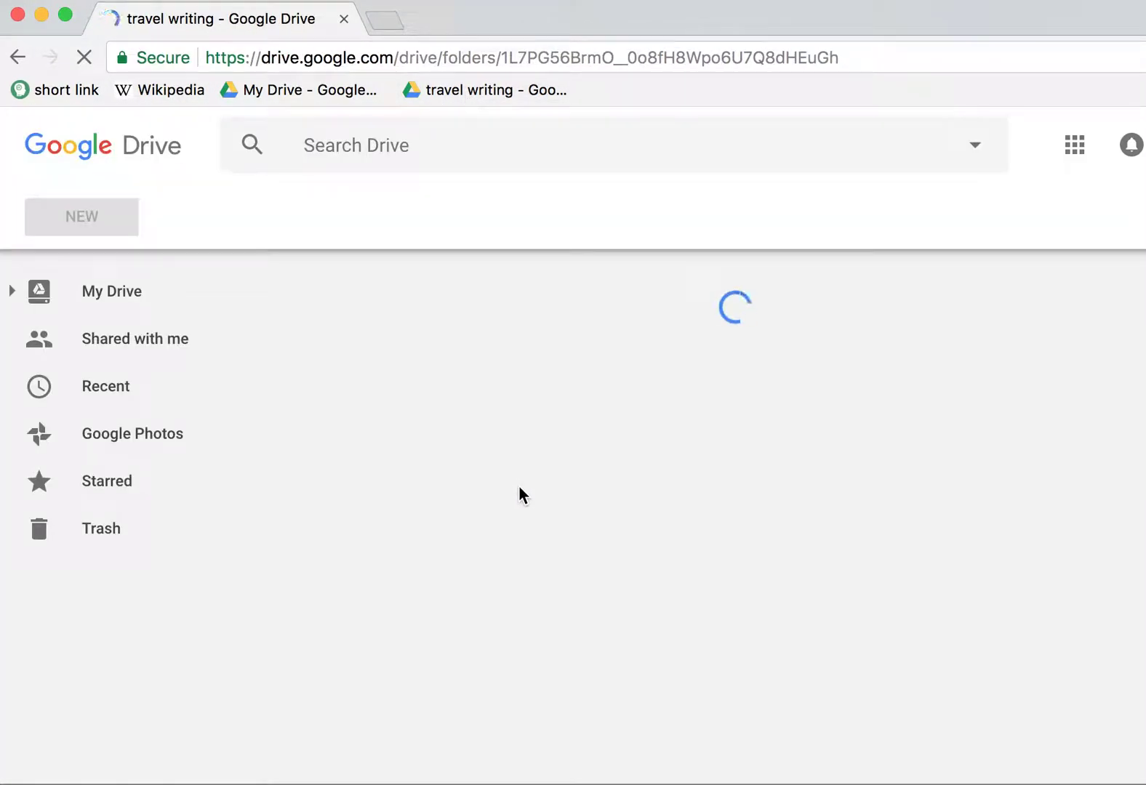
right_click(667, 553)
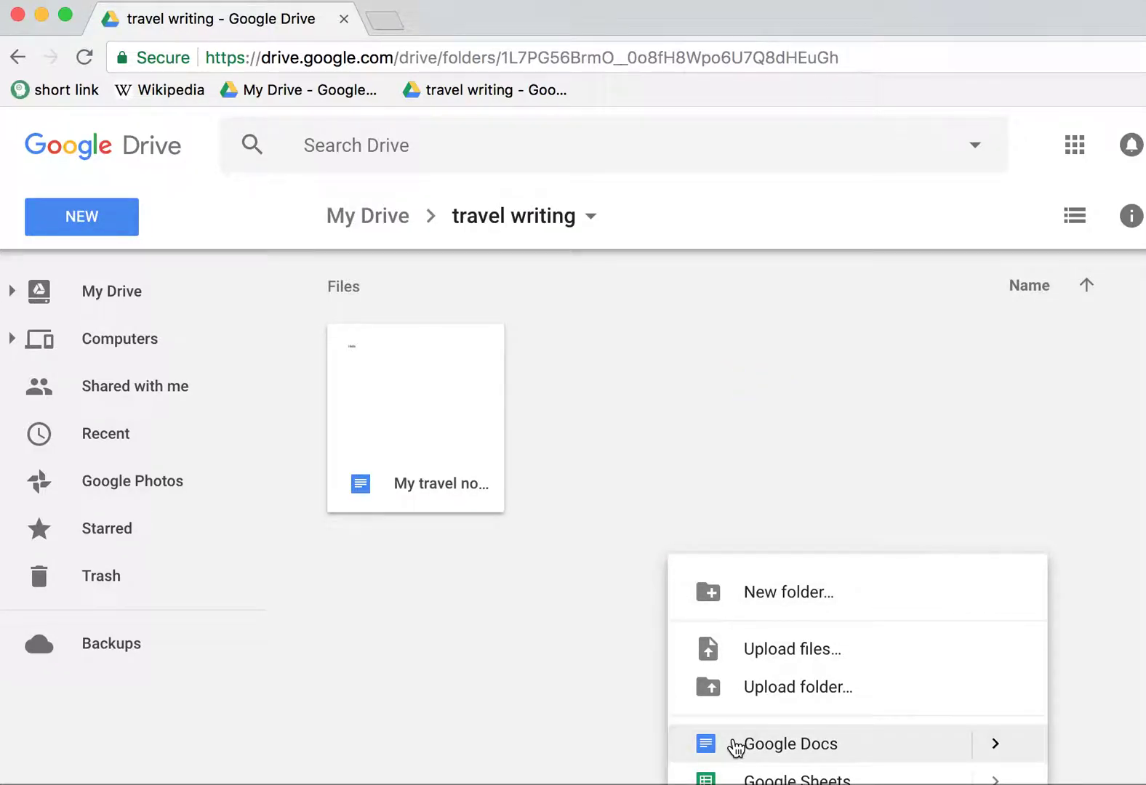
left_click(656, 454)
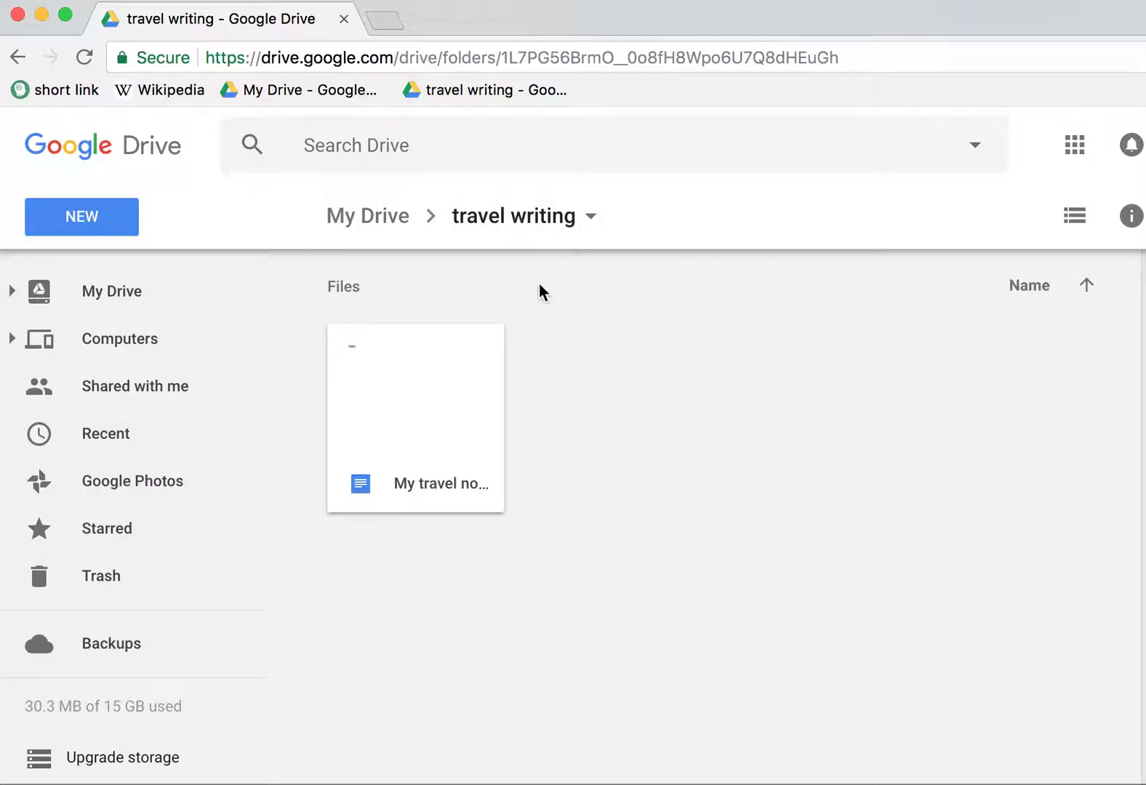
Step: Install the +GDH bookmarklet in the bookmarks bar from the Google Docs Helper installation page, and close that page
left_click(71, 84)
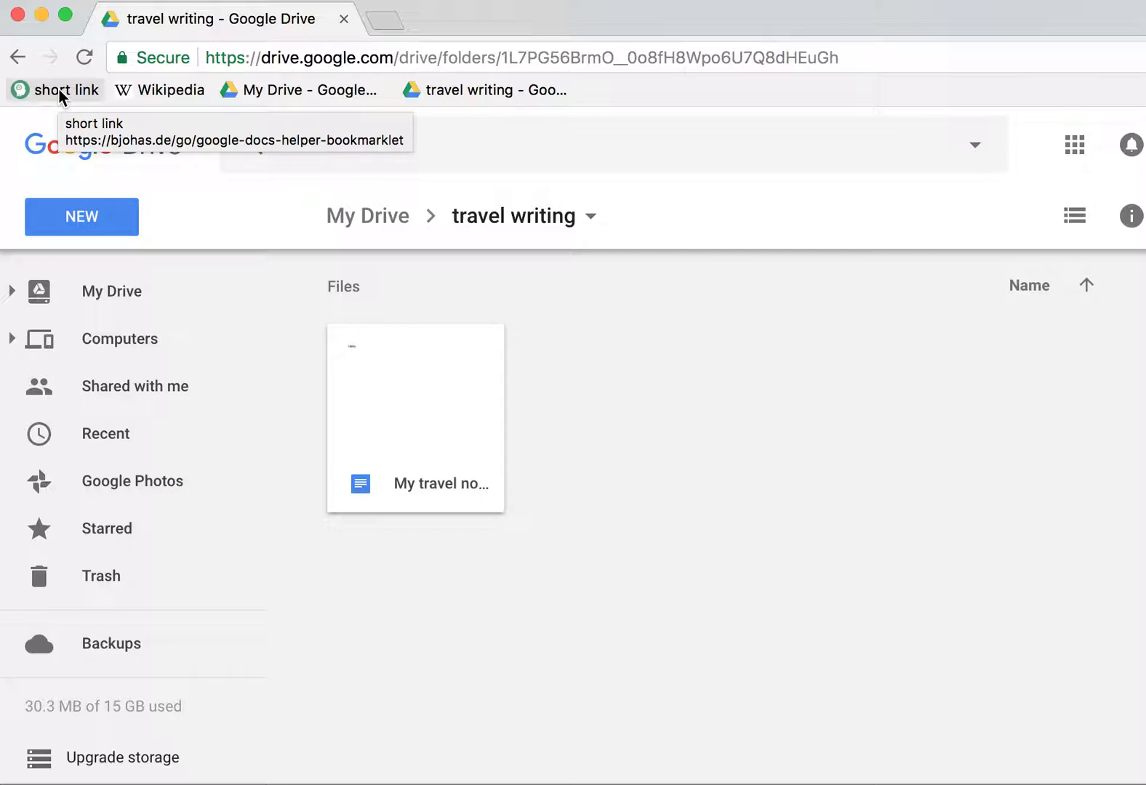
left_click(60, 89)
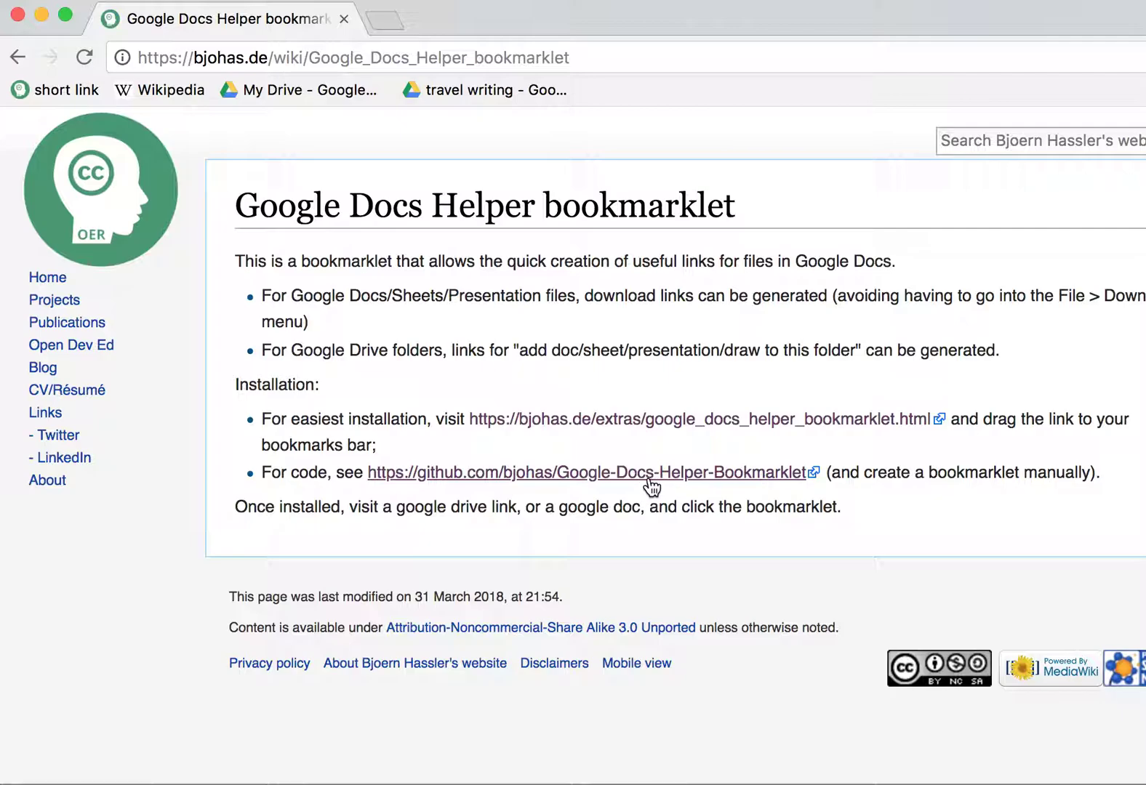
left_click(647, 420)
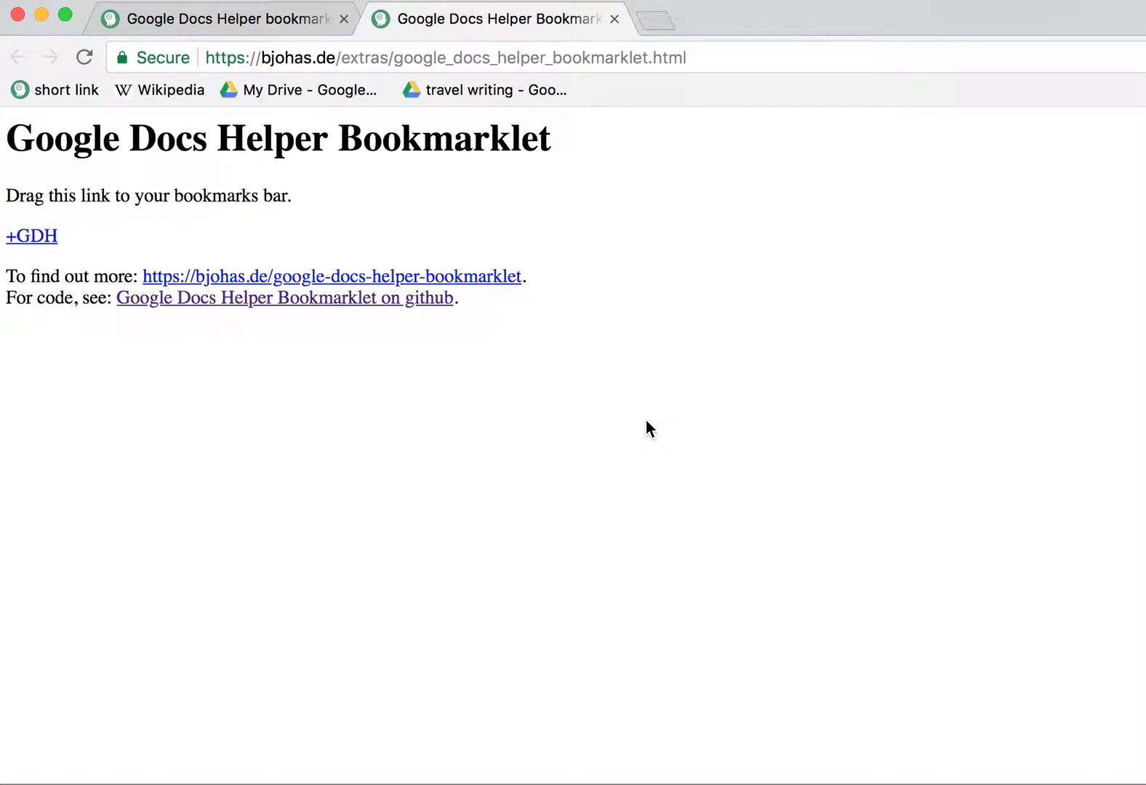
left_click_drag(37, 240, 618, 88)
left_click(613, 20)
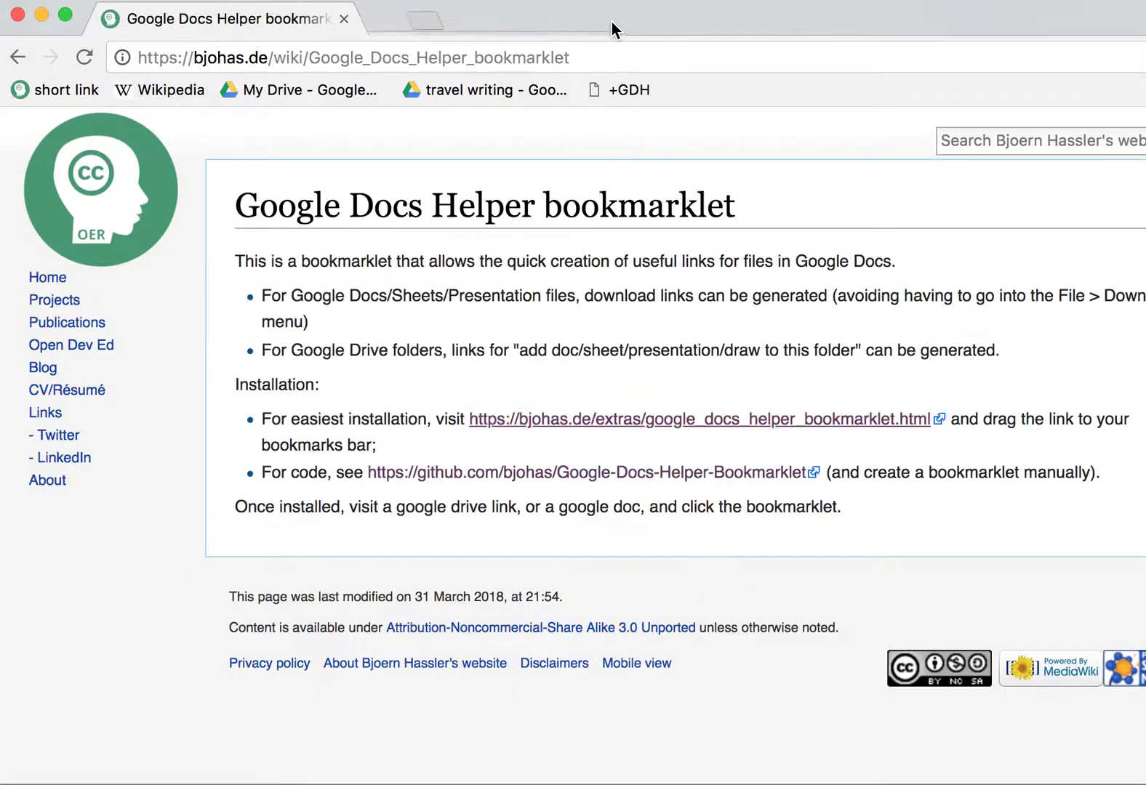
Step: Open the travel writing folder in Google Drive and run the +GDH bookmarklet on it
left_click(301, 95)
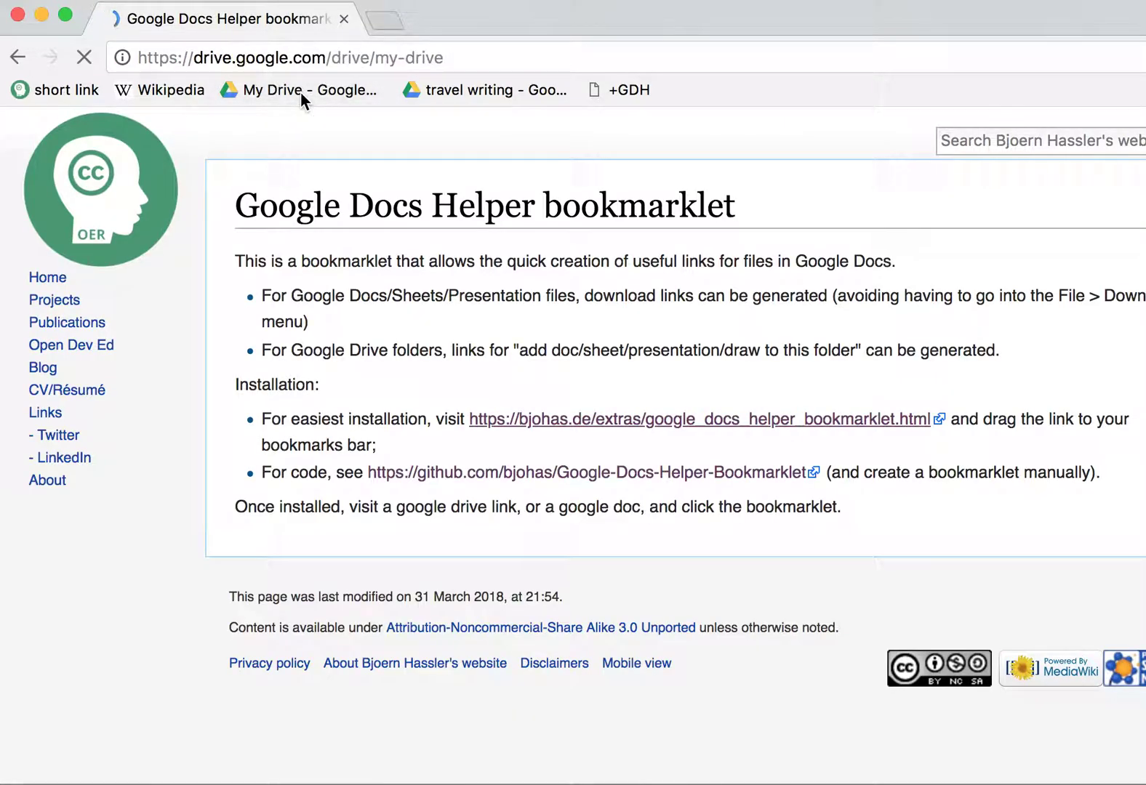
left_click(445, 90)
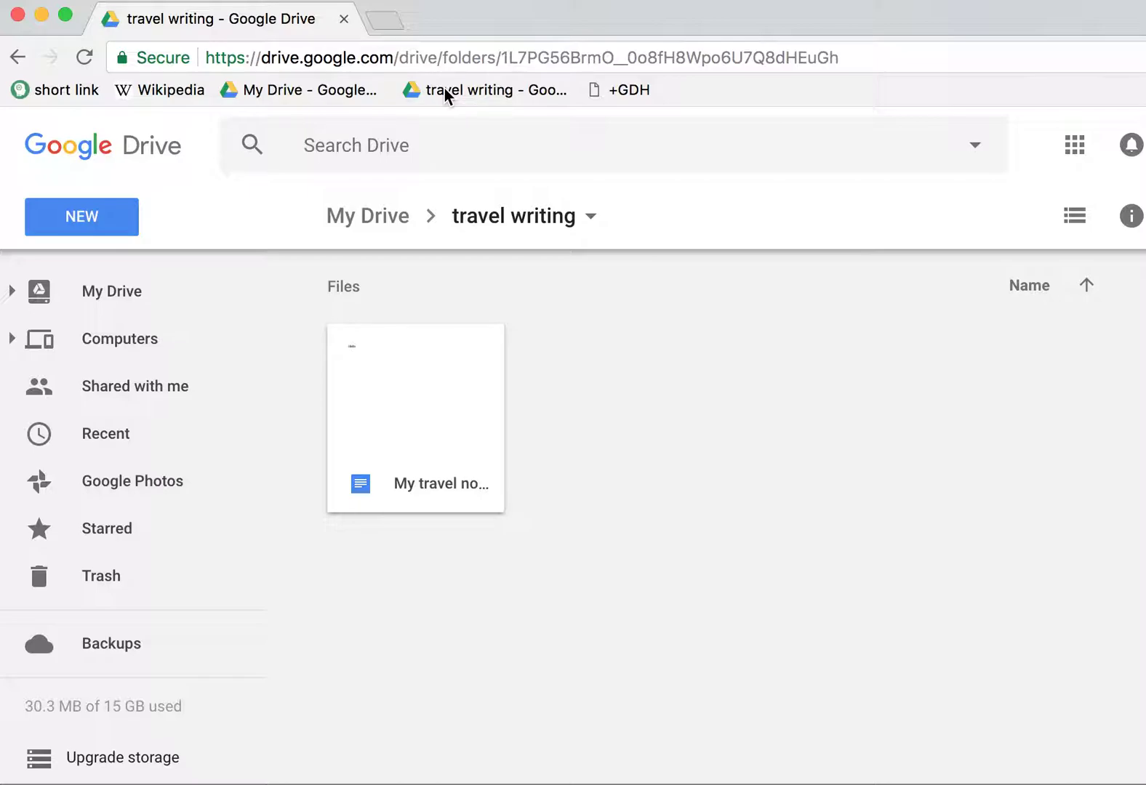
left_click(627, 91)
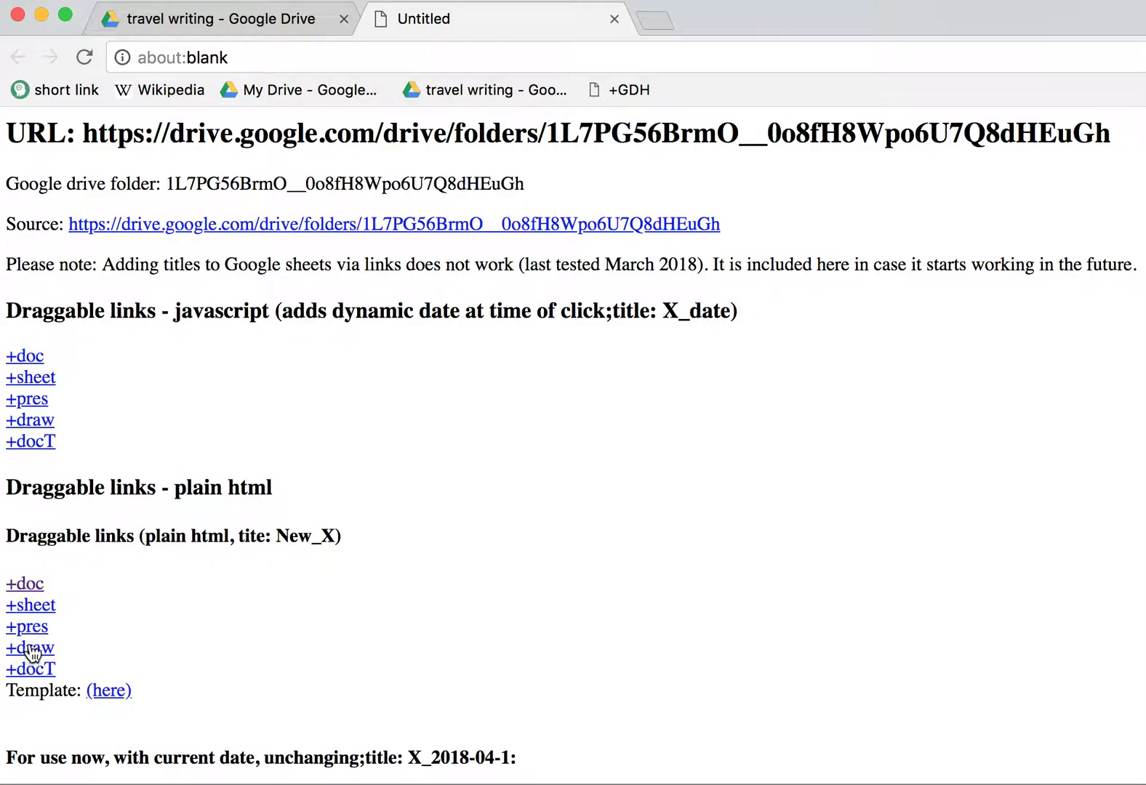
right_click(29, 587)
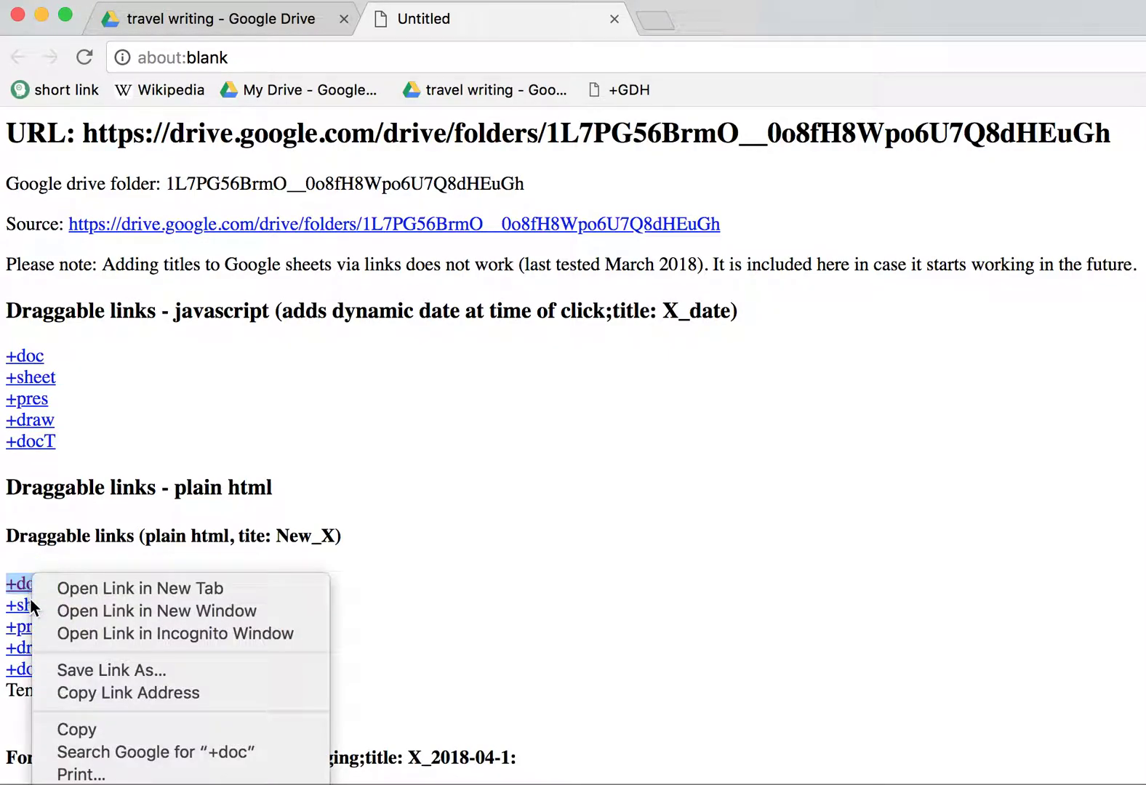
left_click(64, 728)
left_click(281, 58)
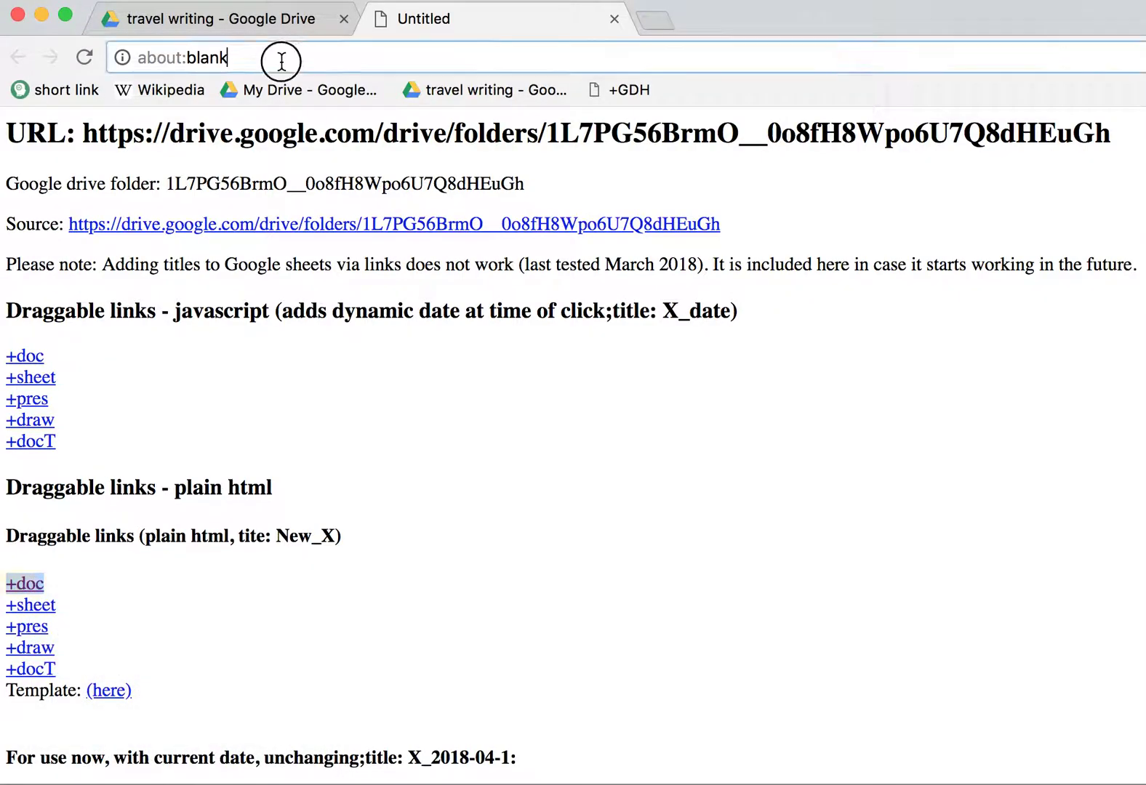
key("super+v")
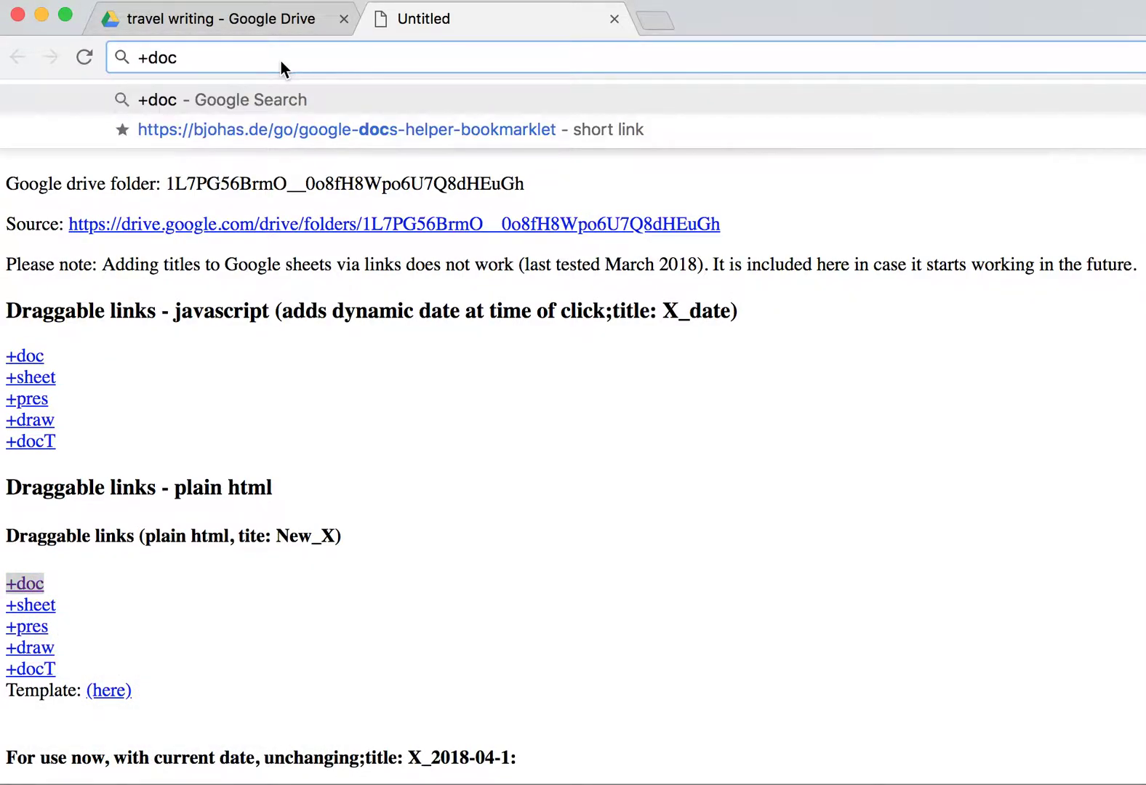
Step: Copy the address of the plain HTML +doc link into the address bar to examine its folder and title parameters
right_click(26, 579)
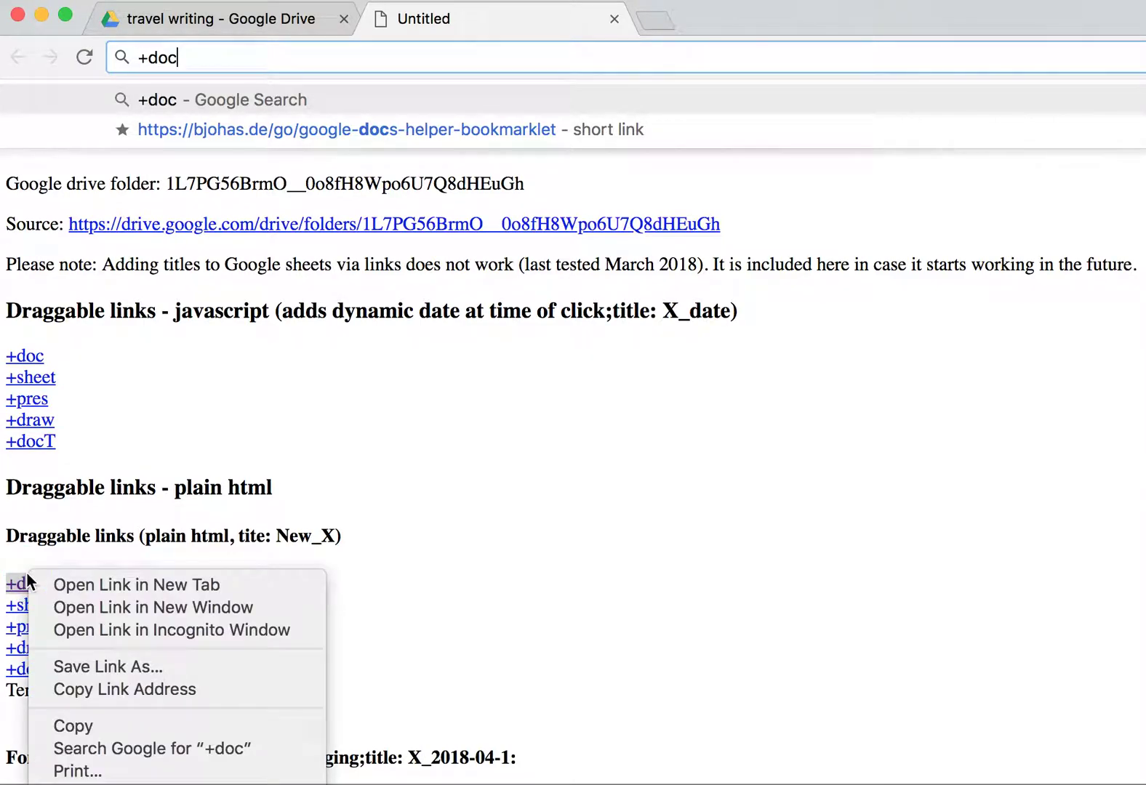
left_click(117, 688)
key("super+a")
key("super+v")
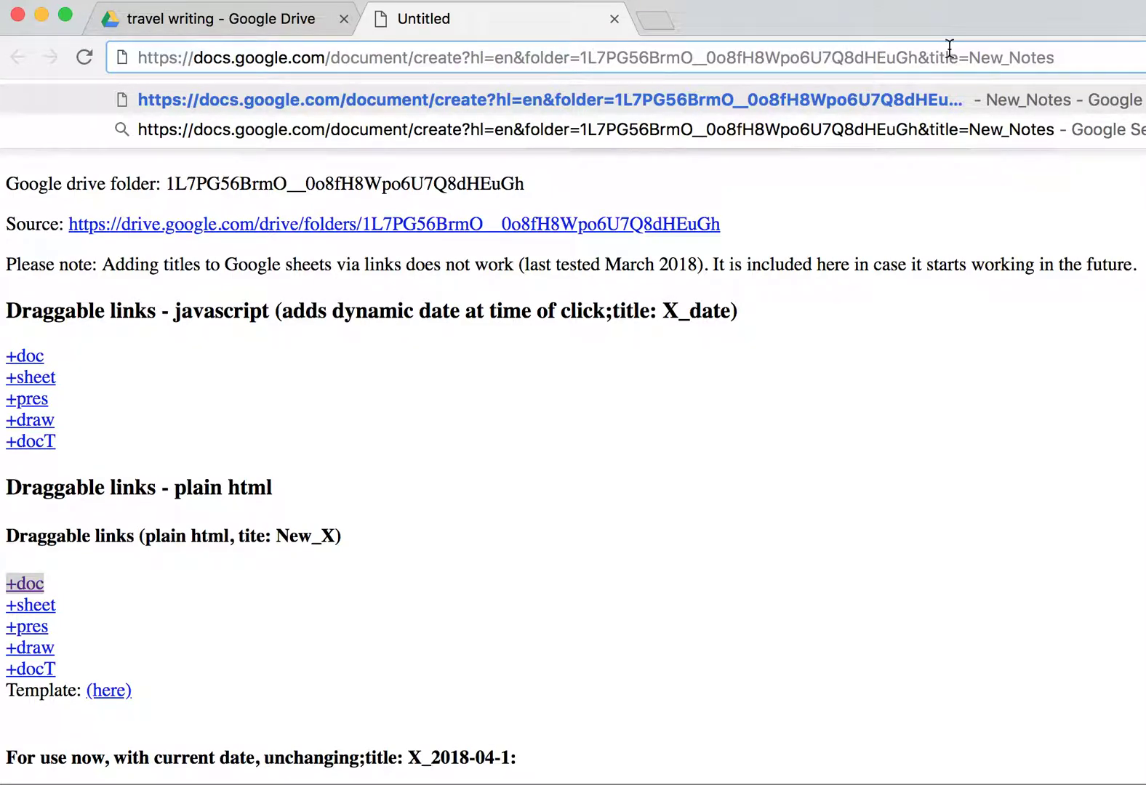
Step: Replace the address bar content with the plain HTML +sheet link's address to examine its parameters, without loading it
right_click(37, 597)
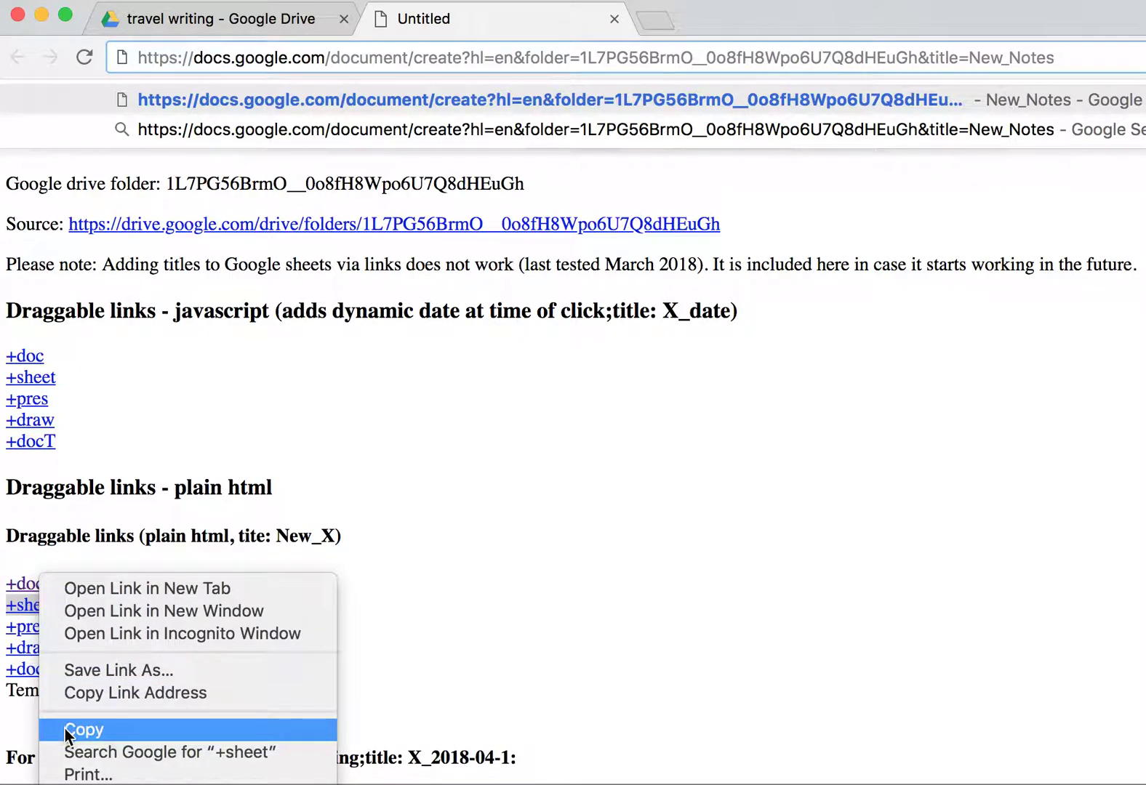
left_click(91, 694)
key("super+a")
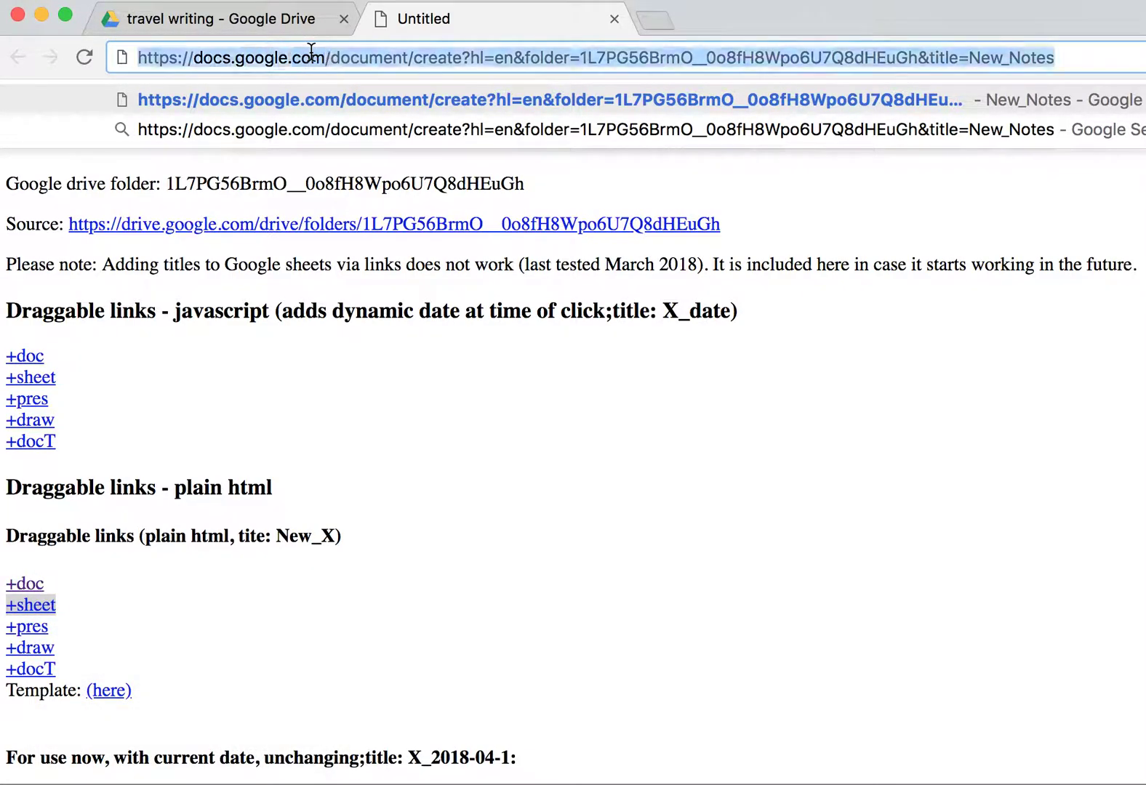
key("super+v")
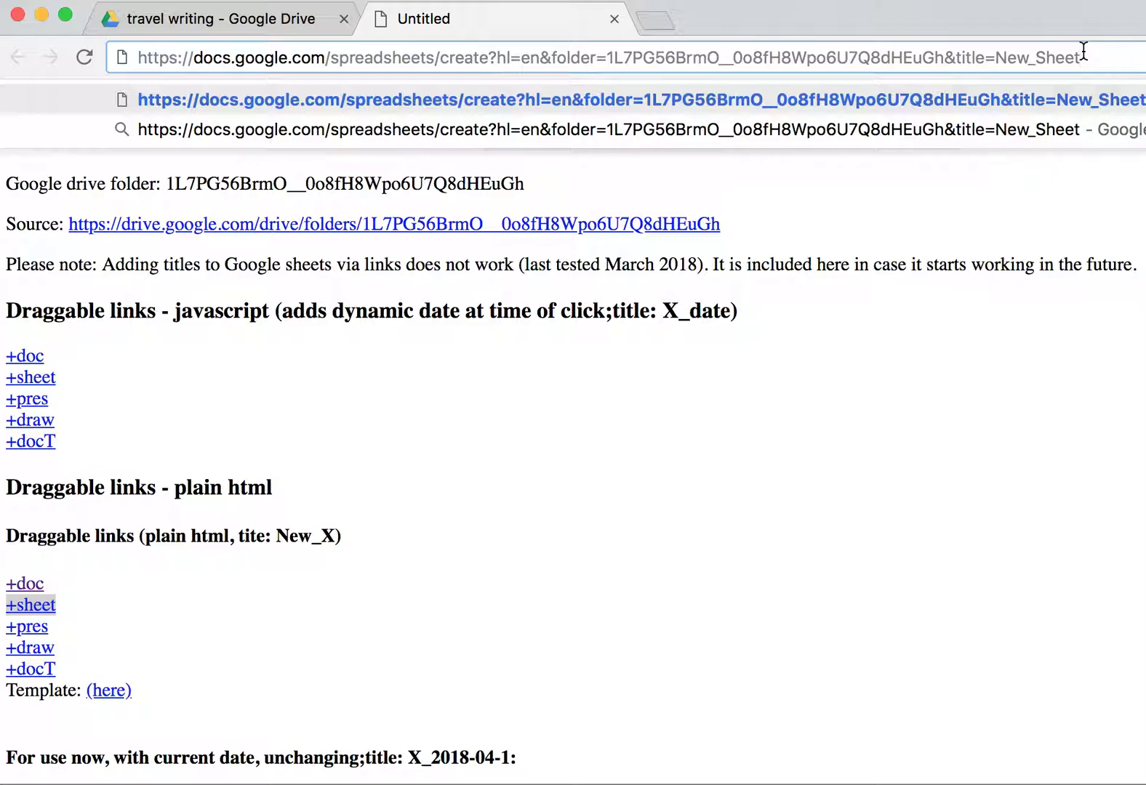
left_click(684, 456)
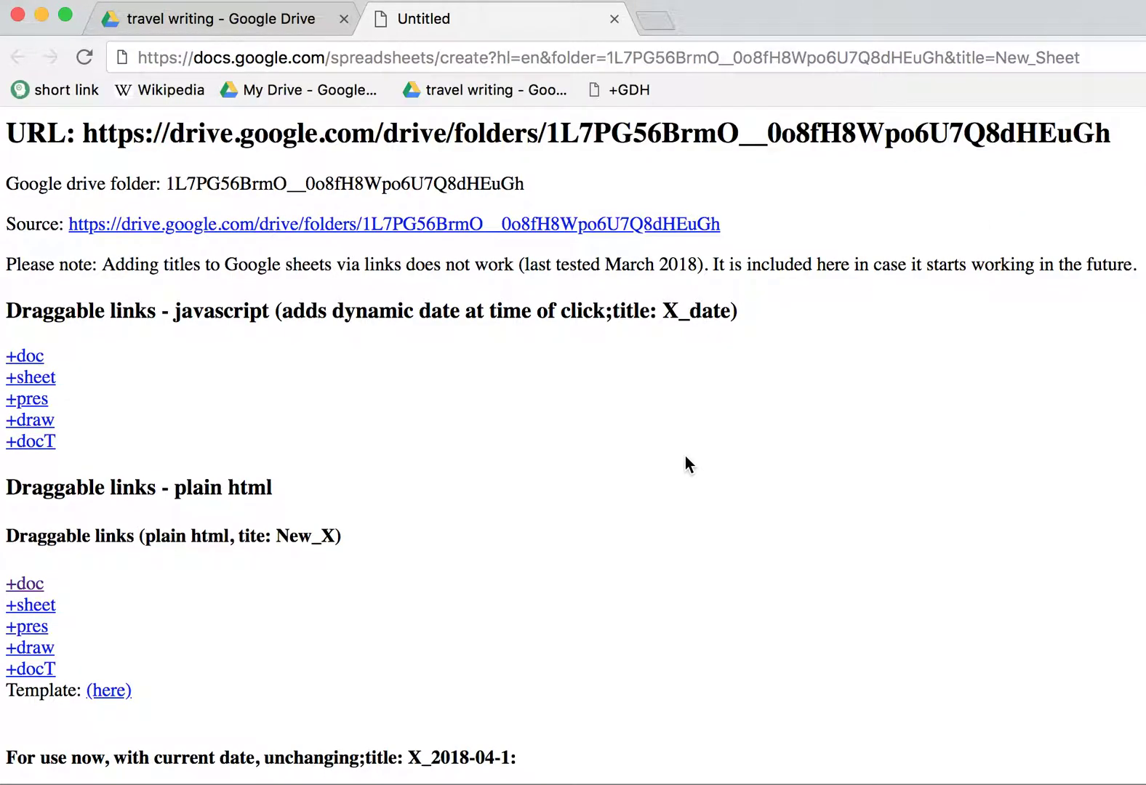
Step: Bookmark the plain HTML +doc link and use it from the Wikipedia article to create a document containing "123"
left_click_drag(32, 587, 693, 95)
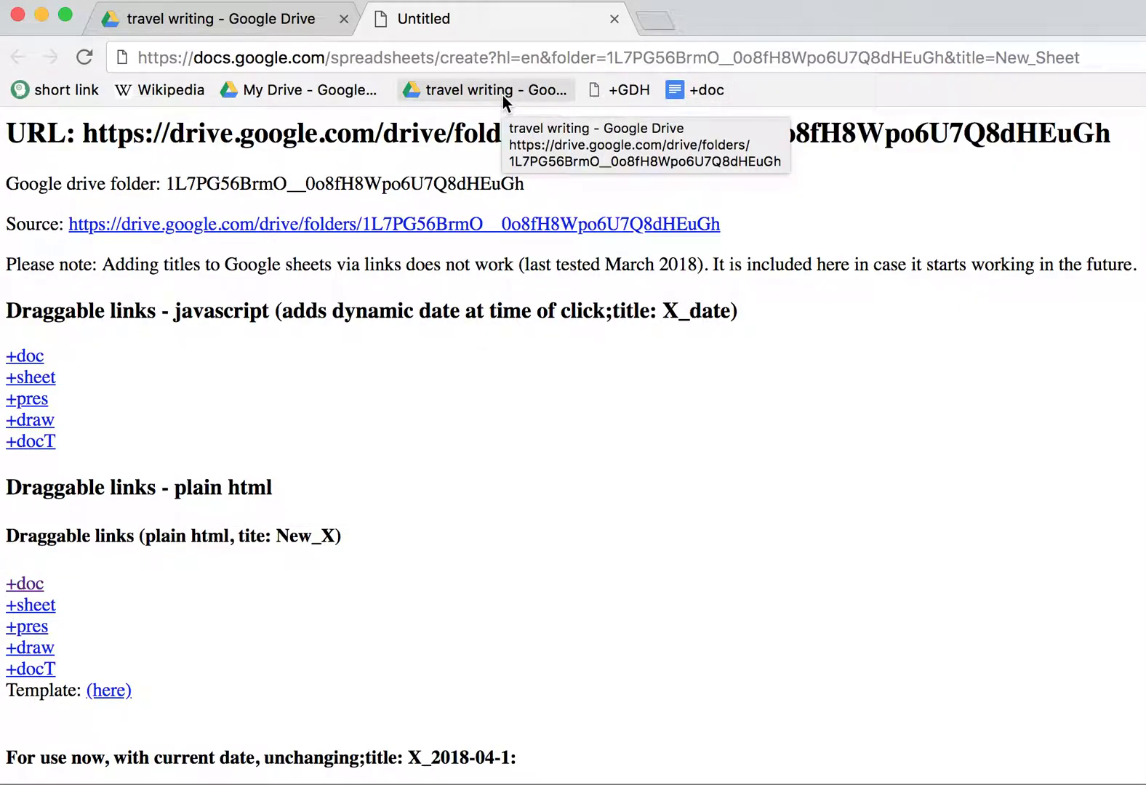
left_click(180, 90)
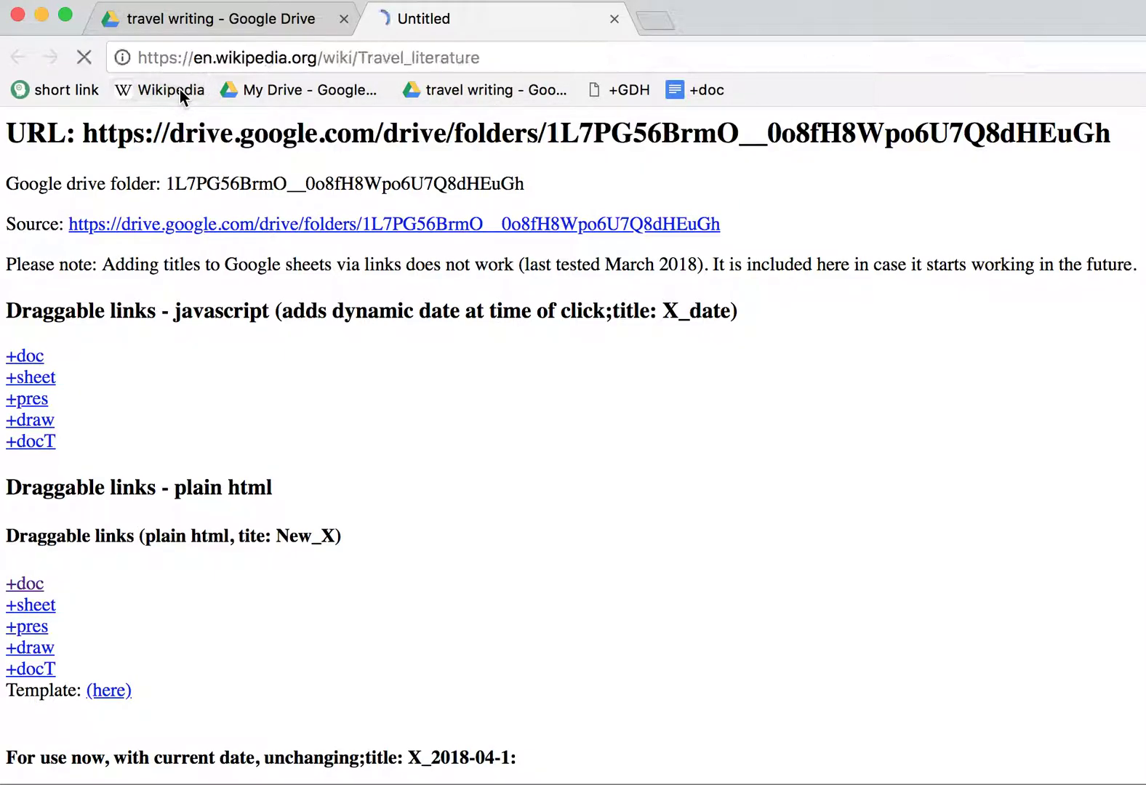
scroll(531, 334, "down", 6)
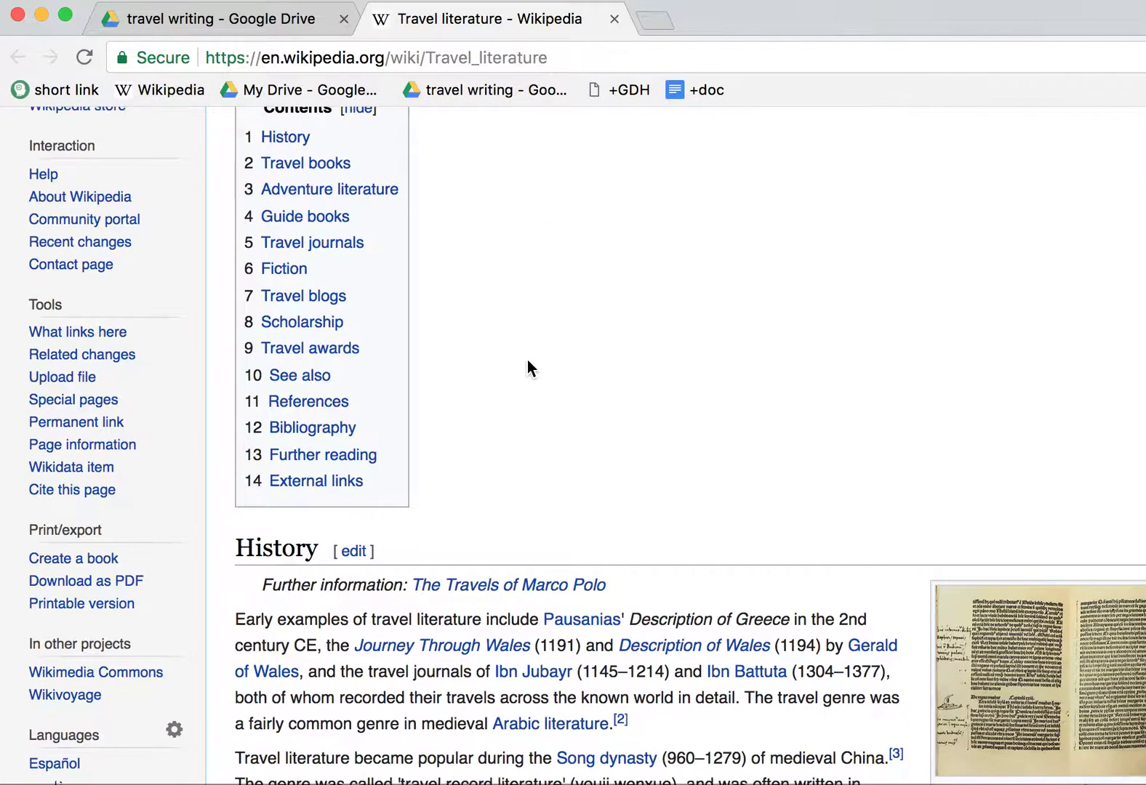
left_click(694, 88)
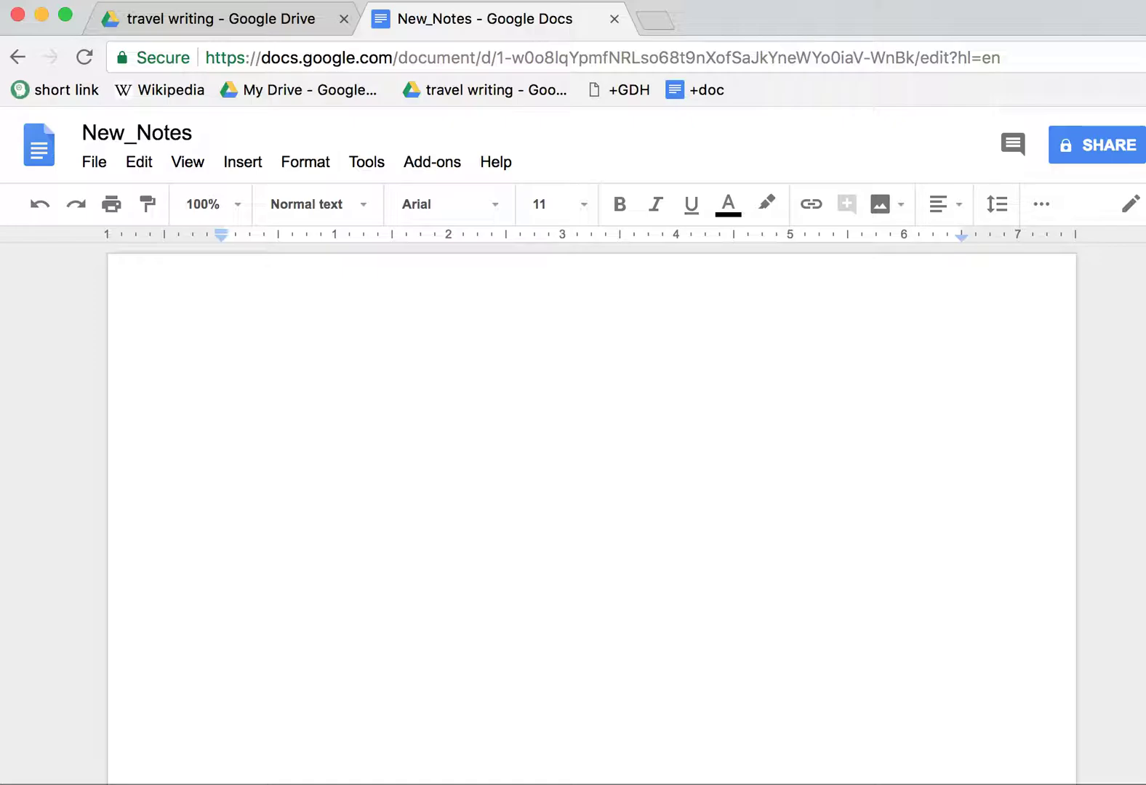
type("123")
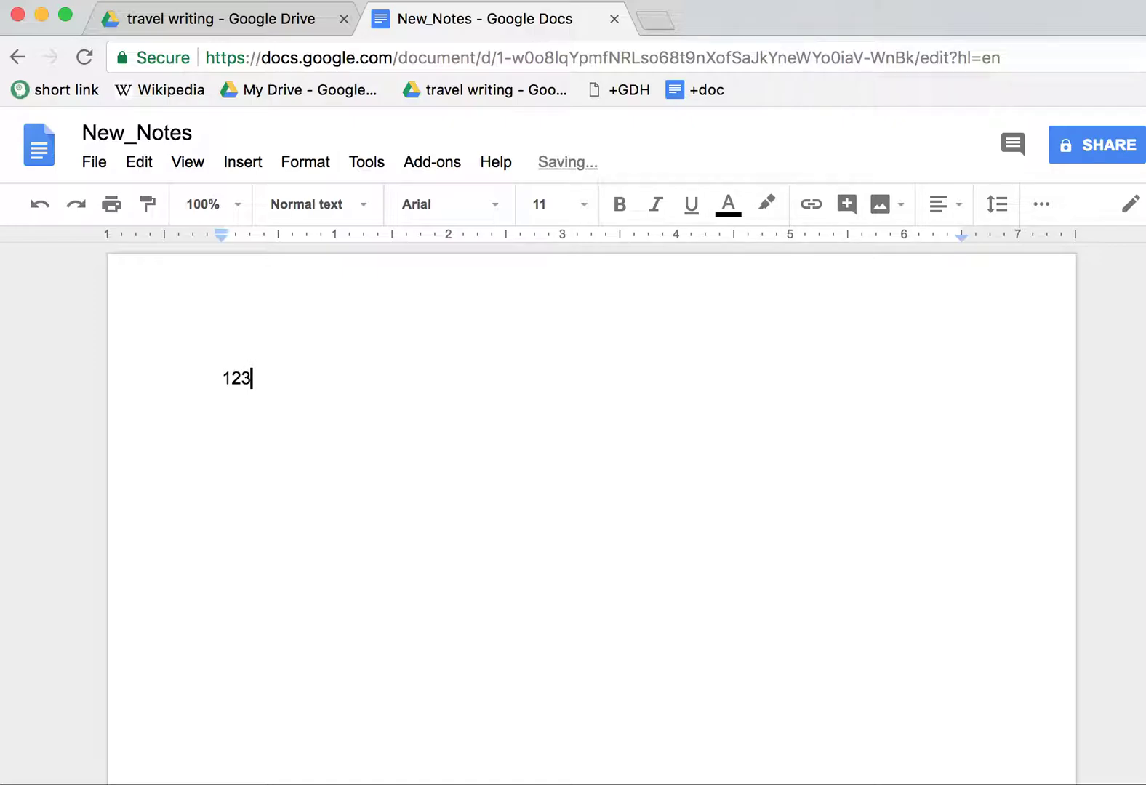
Step: Rerun +GDH on the travel writing folder and replace the plain +doc bookmark with the JavaScript +doc link that adds a dynamic date
key("ctrl+shift+Tab")
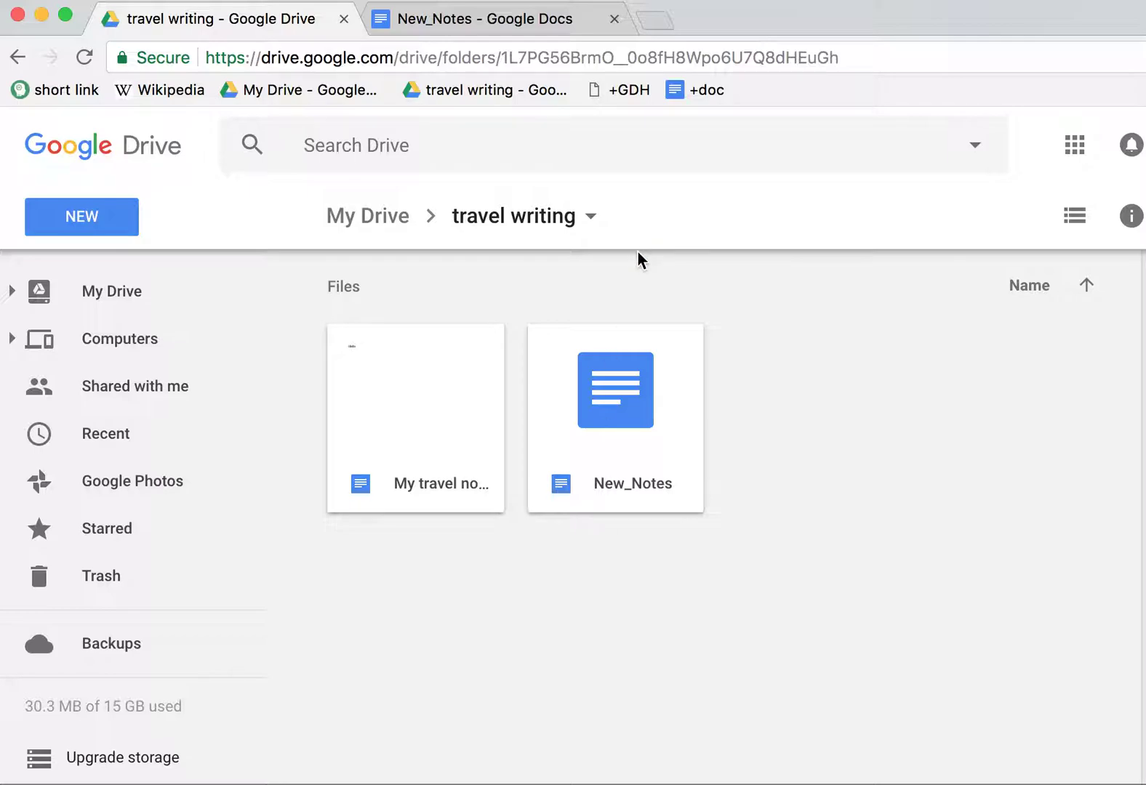
left_click(621, 93)
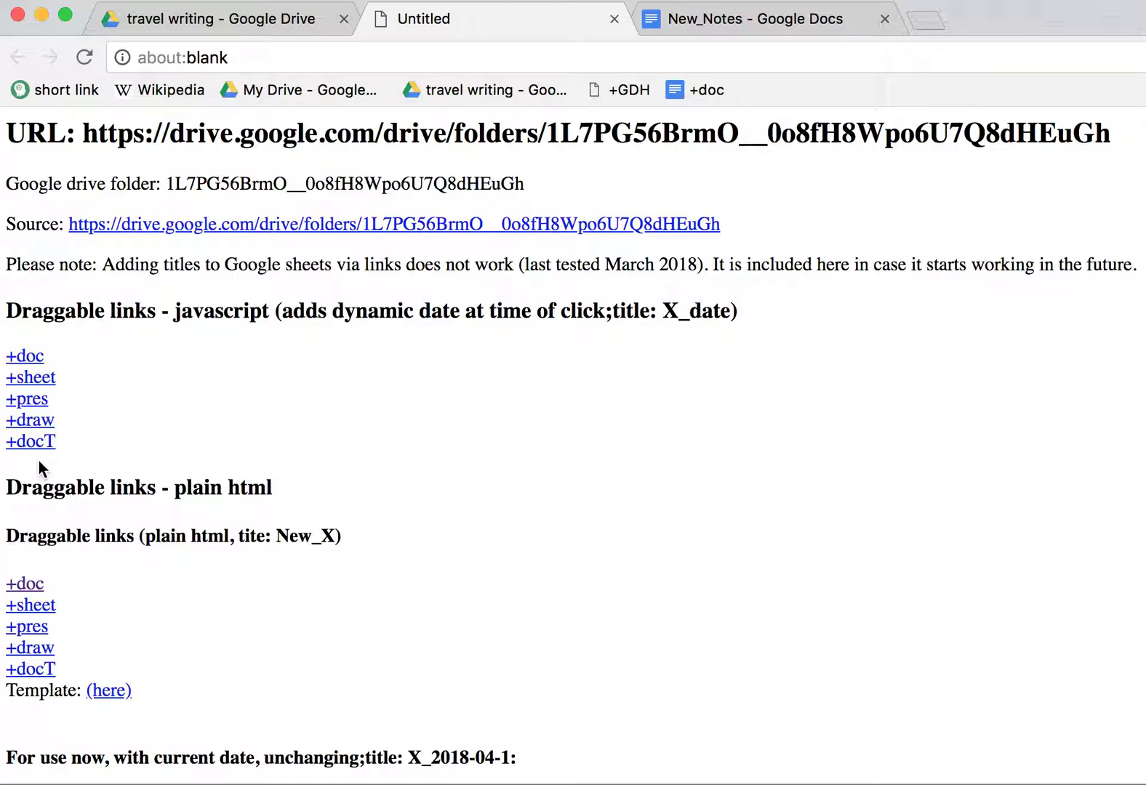
left_click_drag(14, 360, 770, 93)
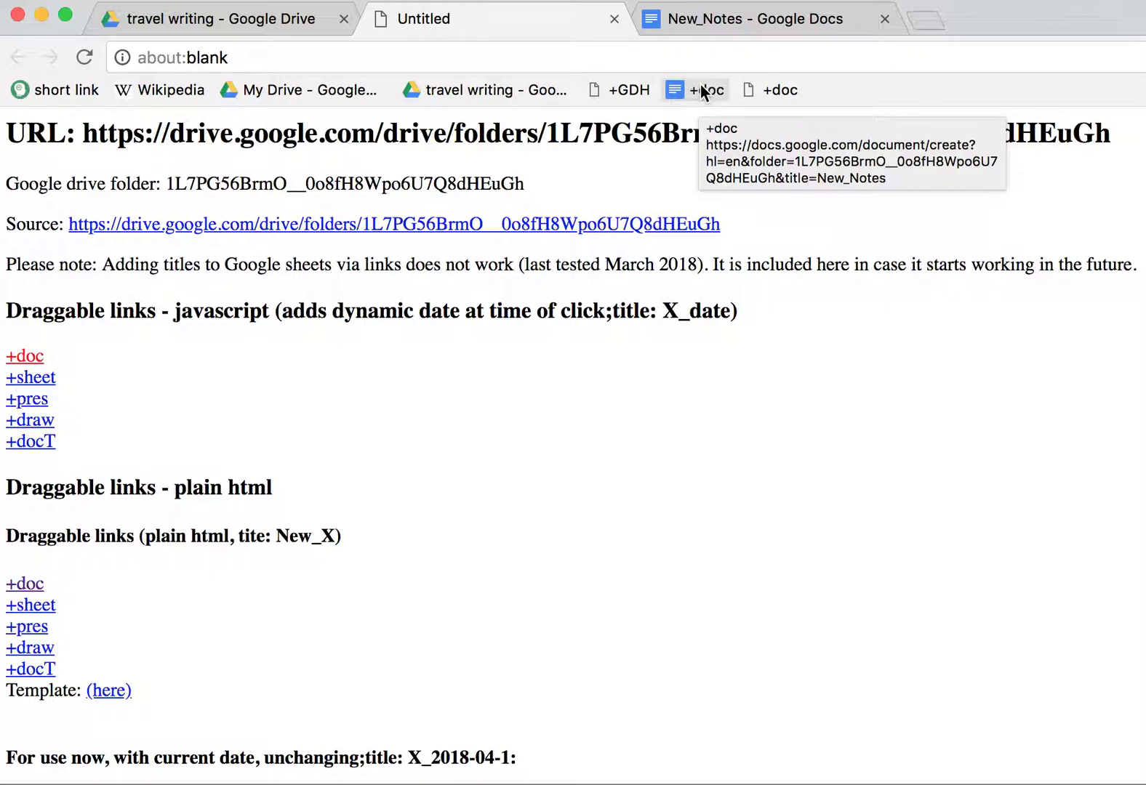
right_click(703, 88)
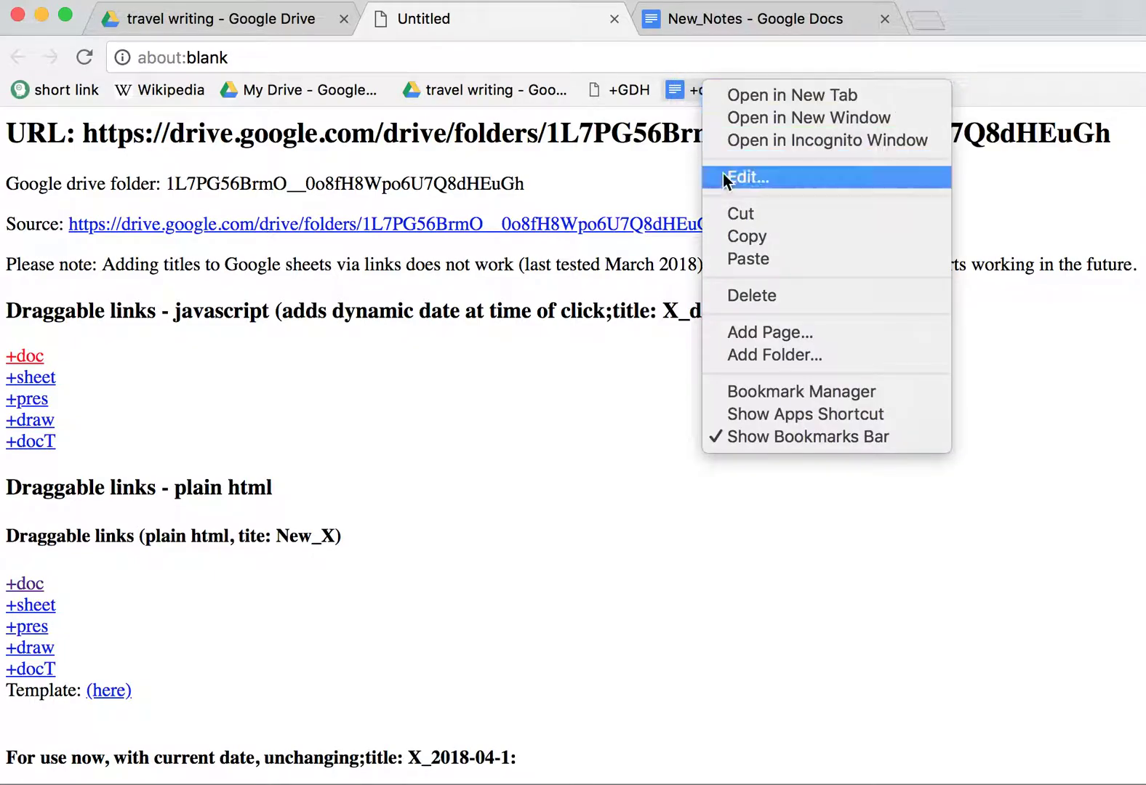
left_click(750, 297)
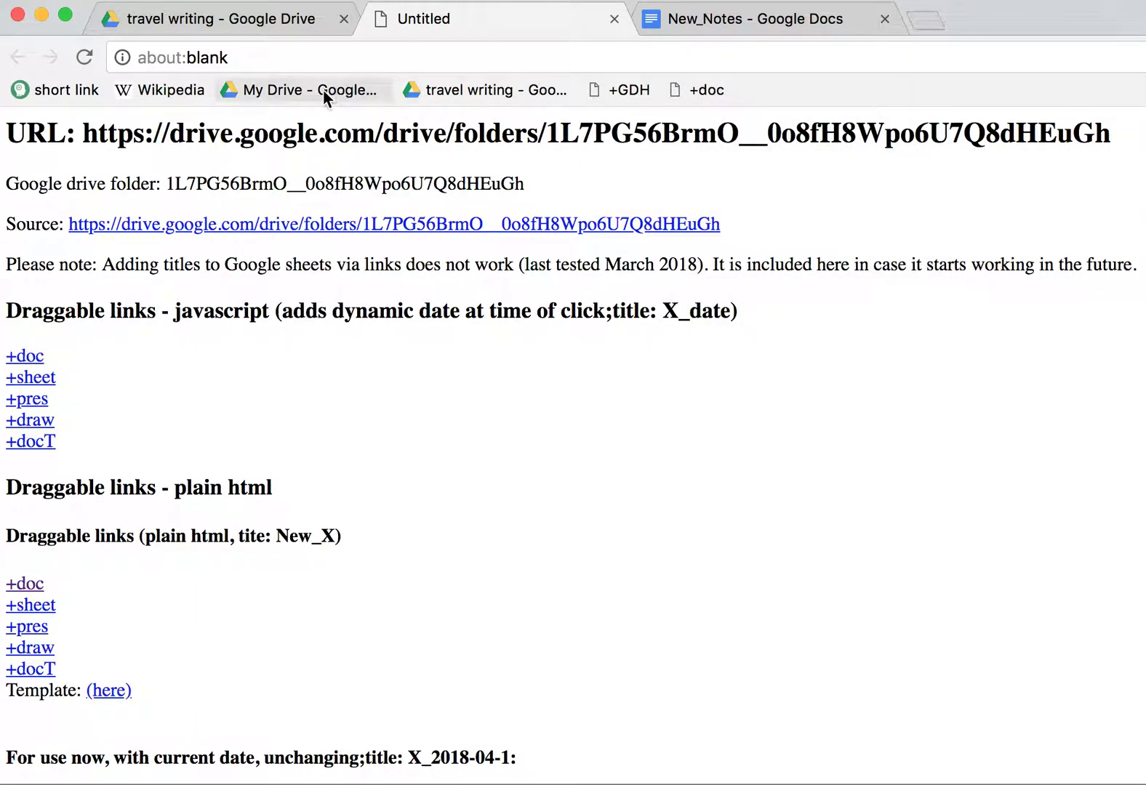
Step: Create a dated document from the Wikipedia article using the +doc bookmark and correct its title to "Notes 2018-04-01"
left_click(184, 90)
scroll(567, 273, "down", 4)
scroll(567, 278, "down", 3)
left_click(695, 91)
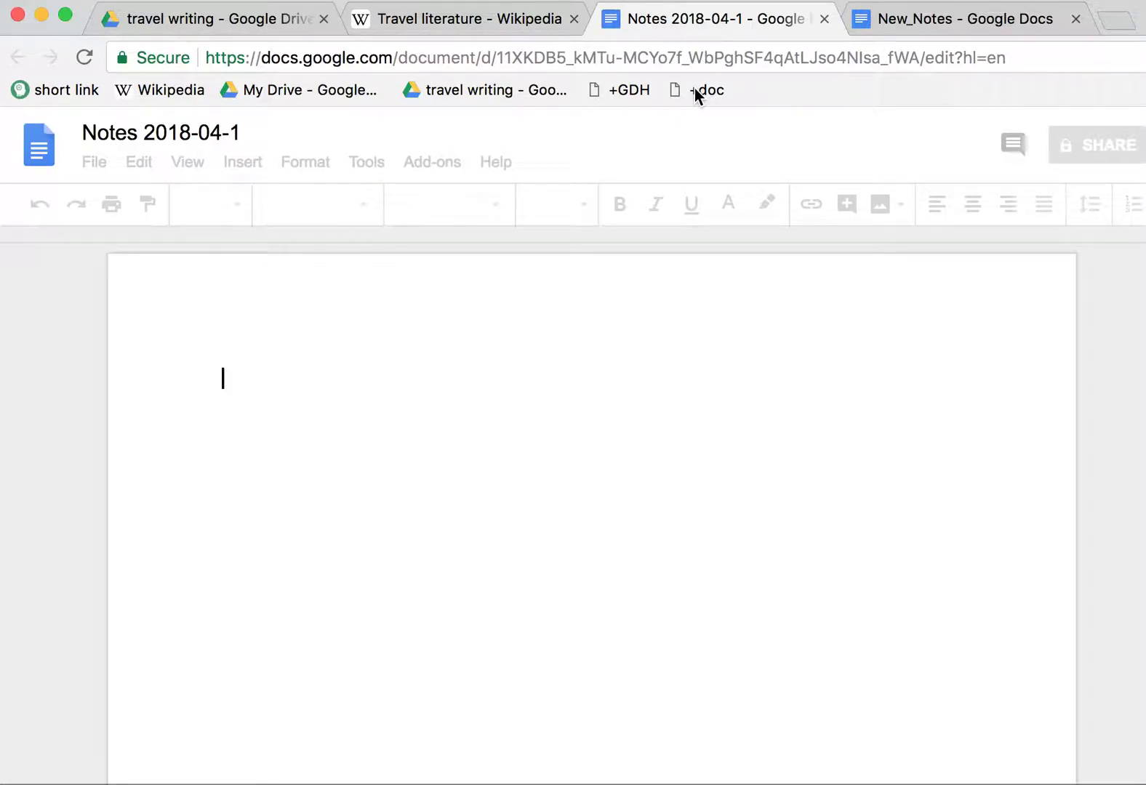
left_click(232, 135)
type("0")
Step: Write "New notes for 1st April 2018." as the first line of the document and start a new line below it
left_click(242, 404)
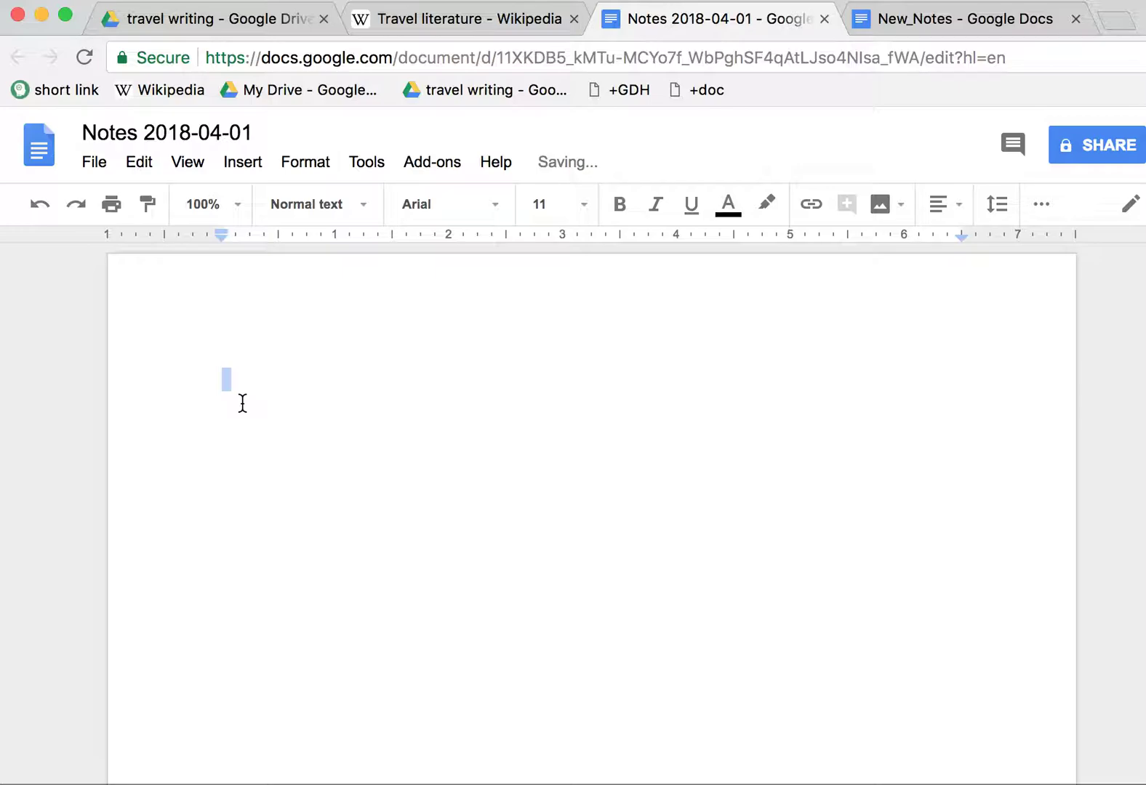
type("New no")
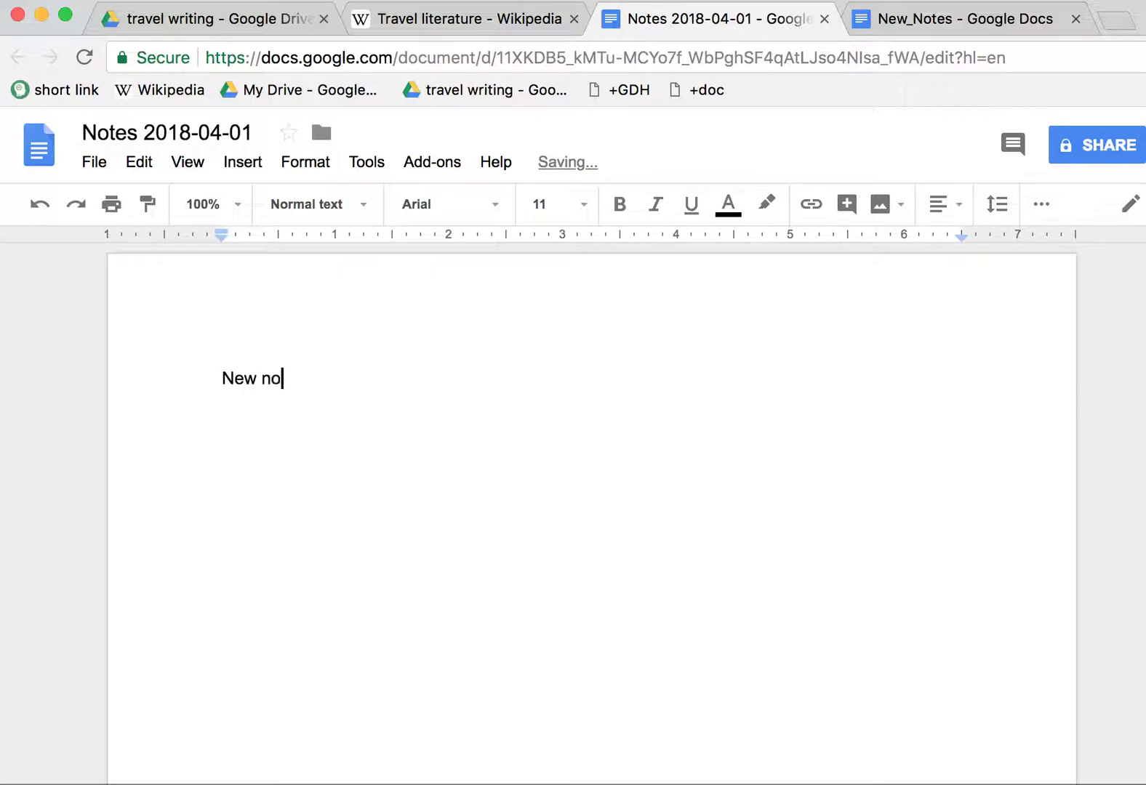
type("tes for 1st April 2018.")
key("Return")
Step: Return to the travel writing folder in Google Drive and display its files as a list
key("ctrl+shift+Tab")
key("ctrl+shift+Tab")
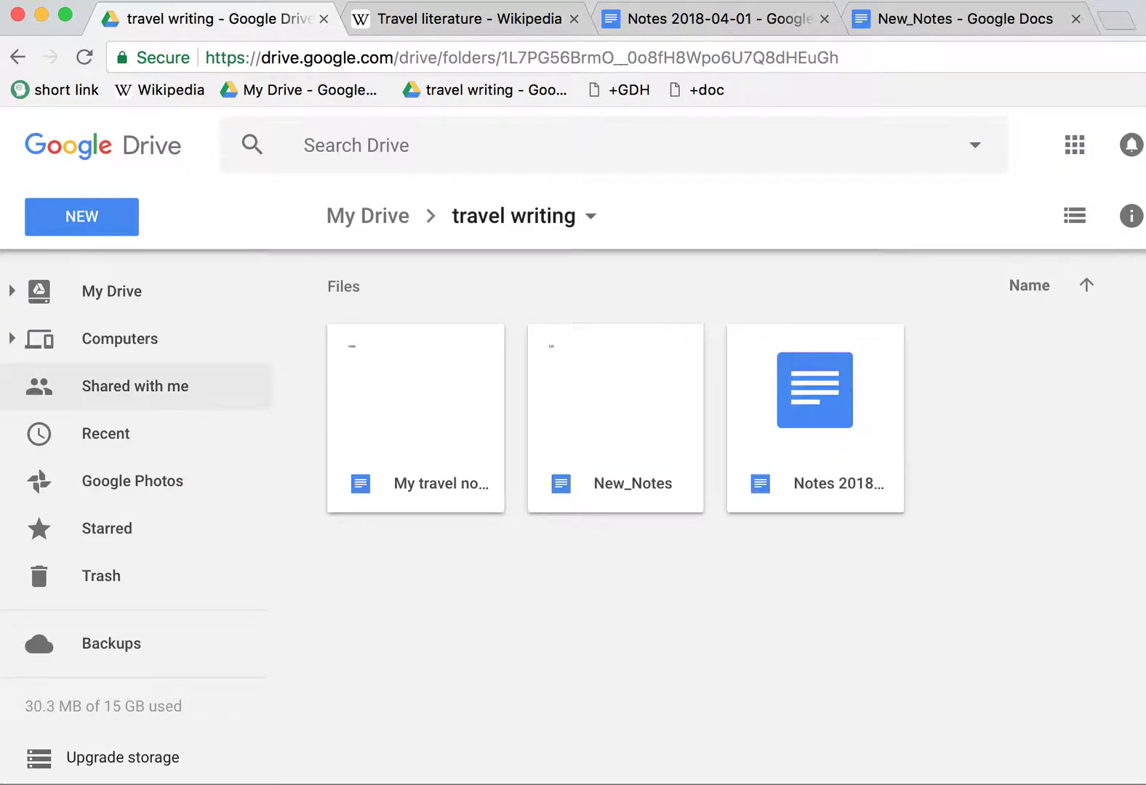
left_click(1075, 219)
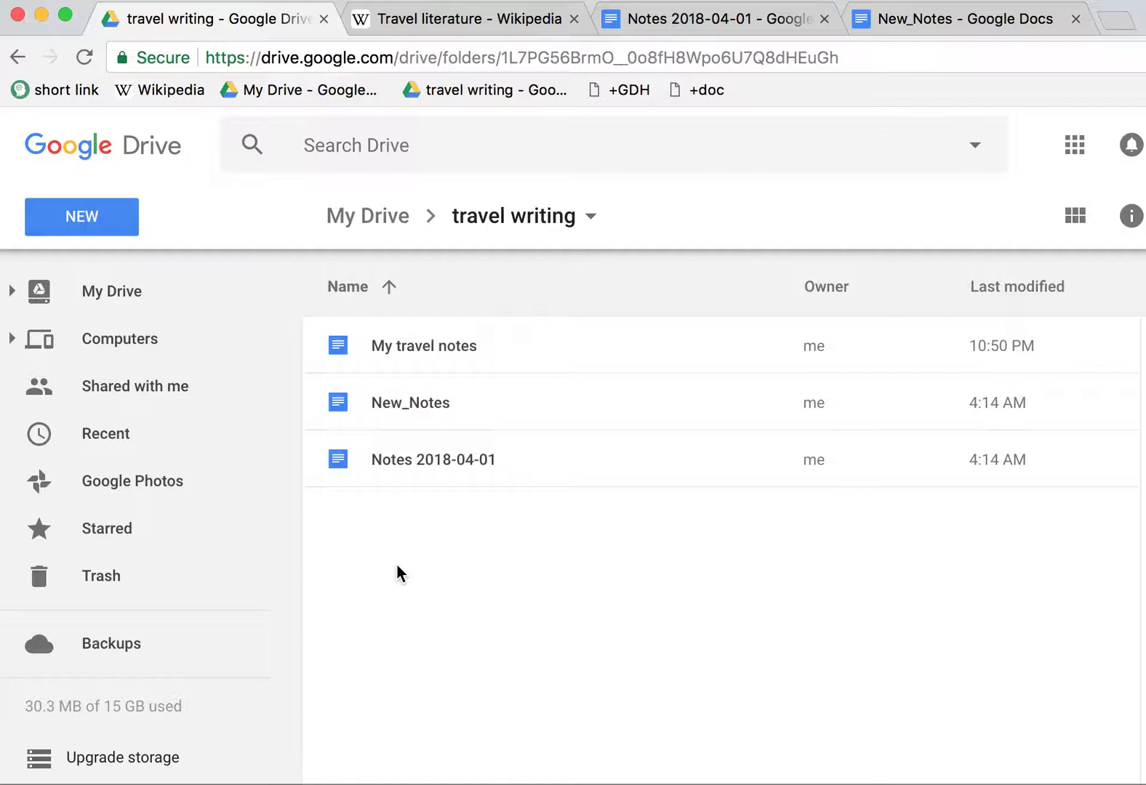
Step: Add a folder named "Travel writing" to the bookmarks bar
right_click(763, 86)
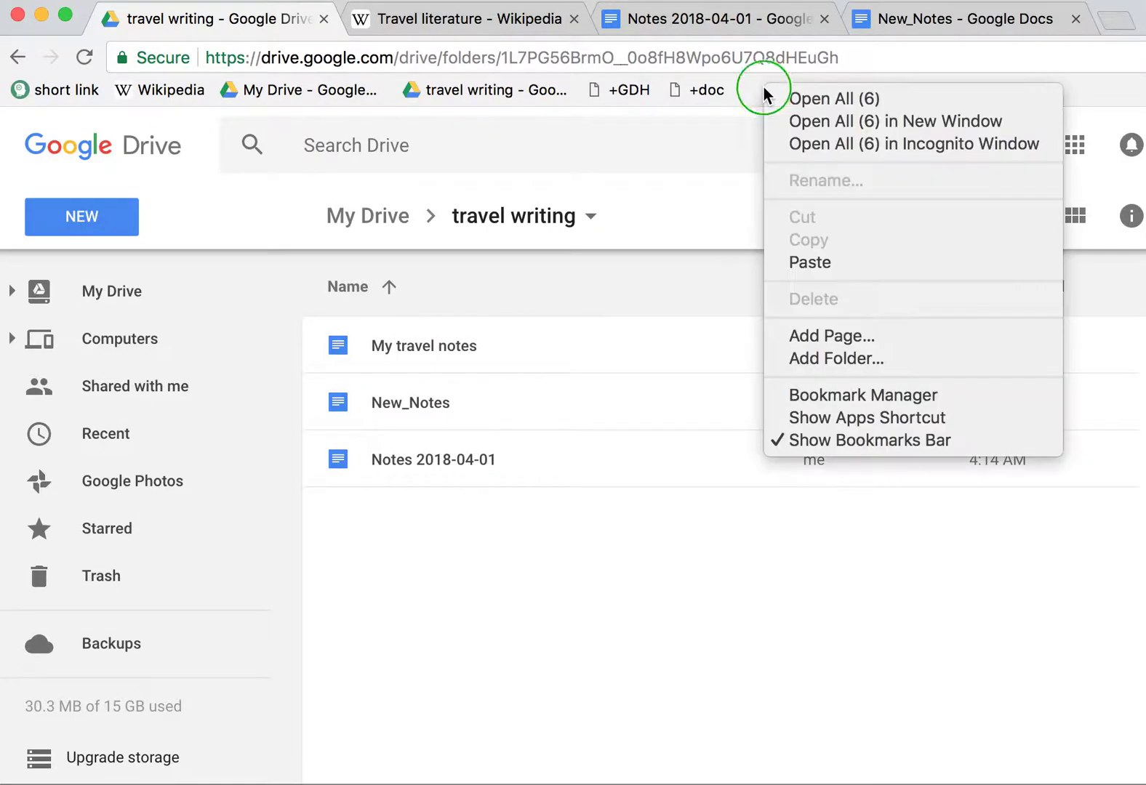
left_click(822, 358)
type("Travel wrtiting")
key("BackSpace")
key("BackSpace")
key("BackSpace")
key("BackSpace")
key("BackSpace")
key("BackSpace")
type("iting")
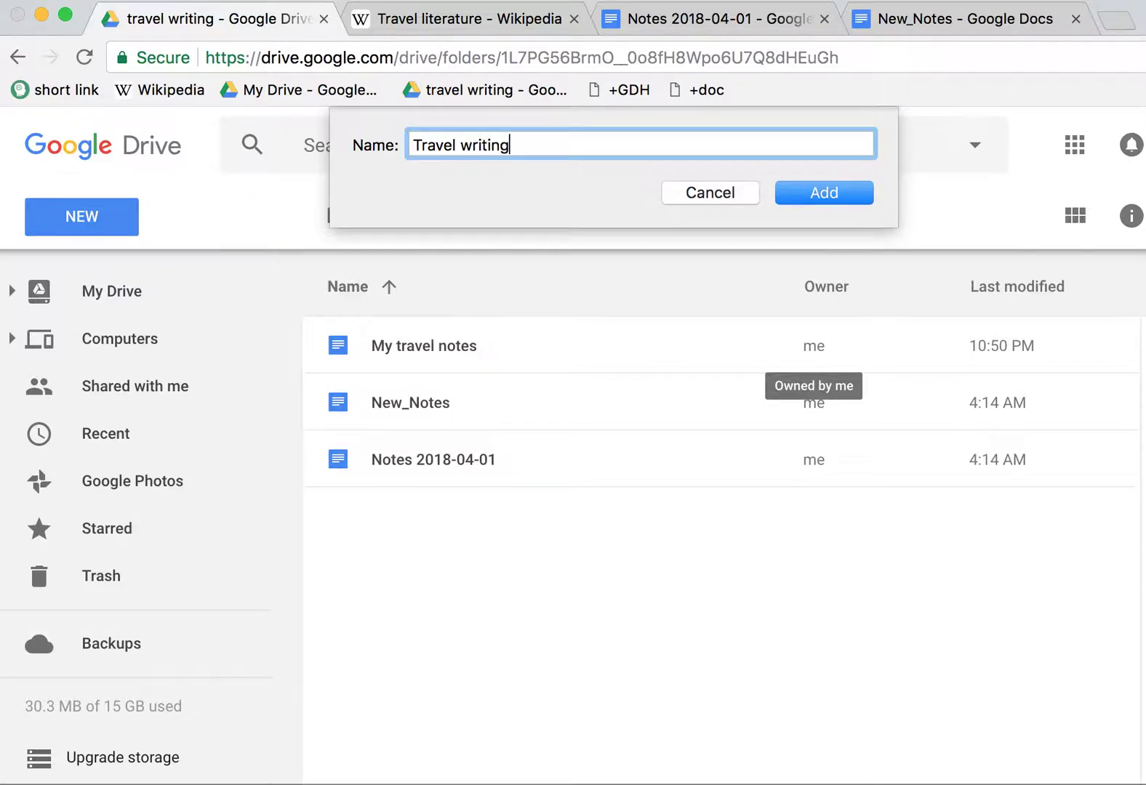
key("Return")
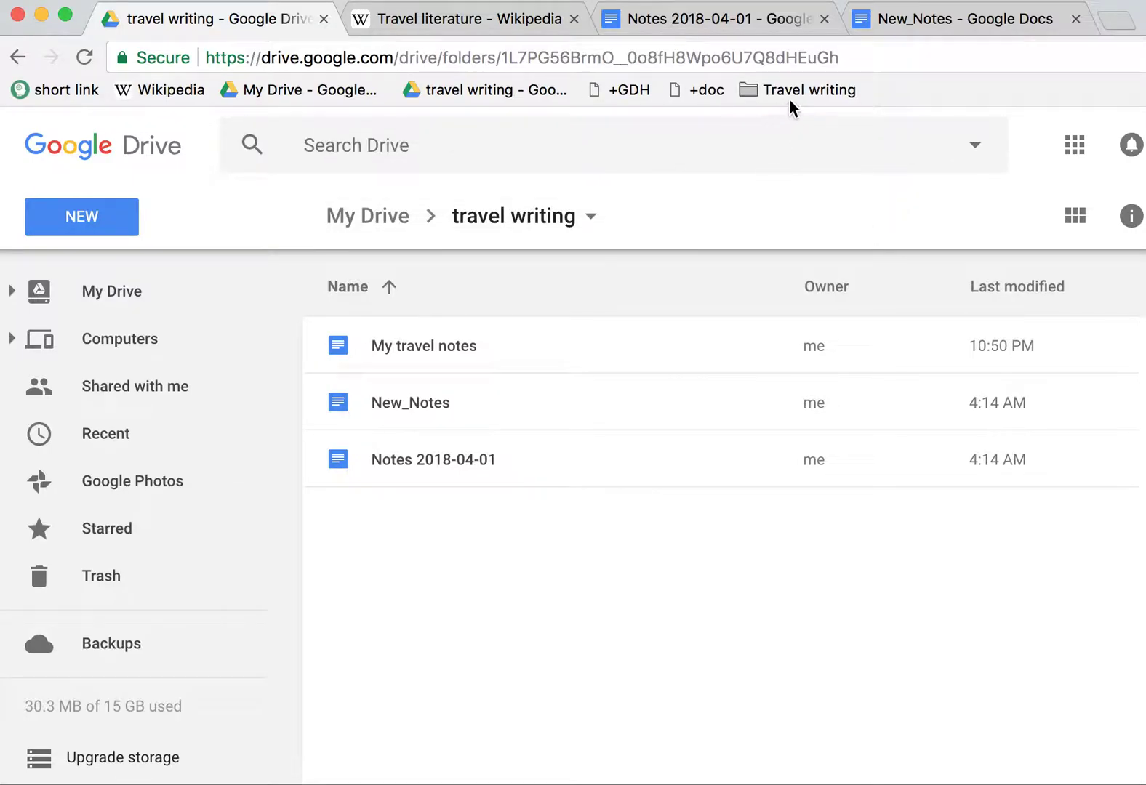
Step: Place the Travel writing bookmark folder after My Drive and move the travel writing Drive and +doc bookmarks into it
left_click_drag(824, 96, 445, 92)
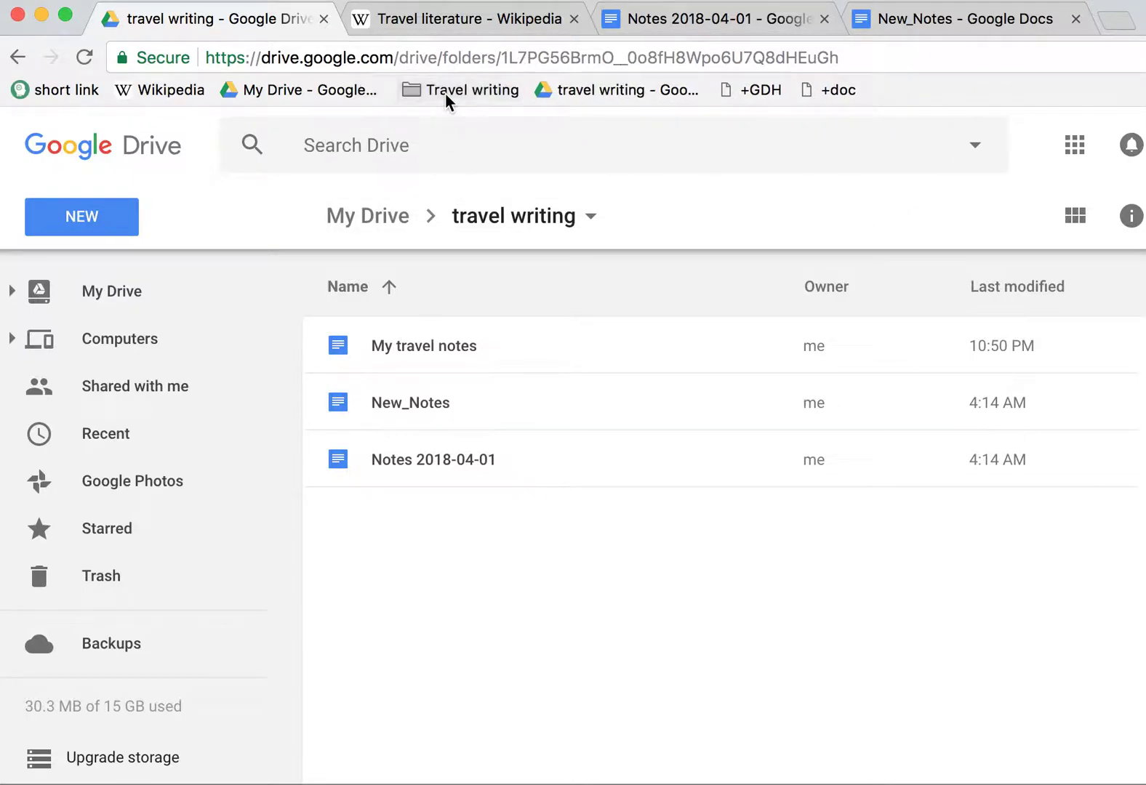
left_click_drag(576, 93, 465, 93)
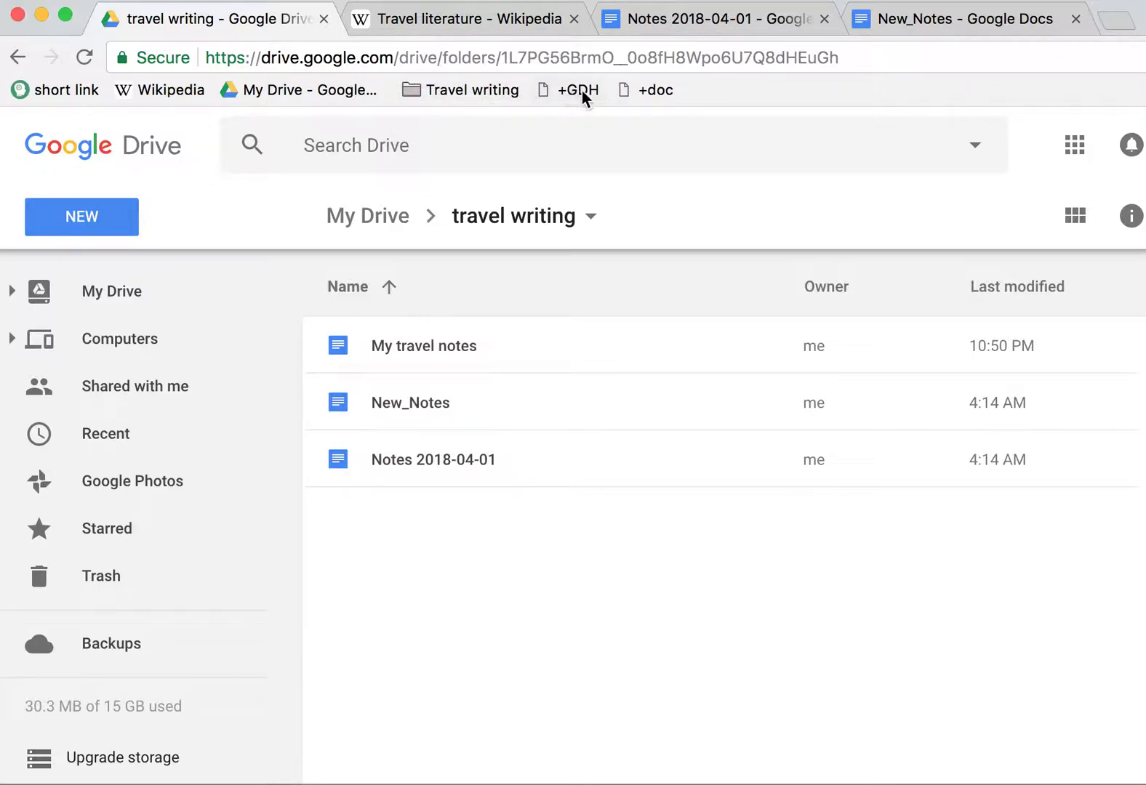
left_click_drag(664, 90, 492, 93)
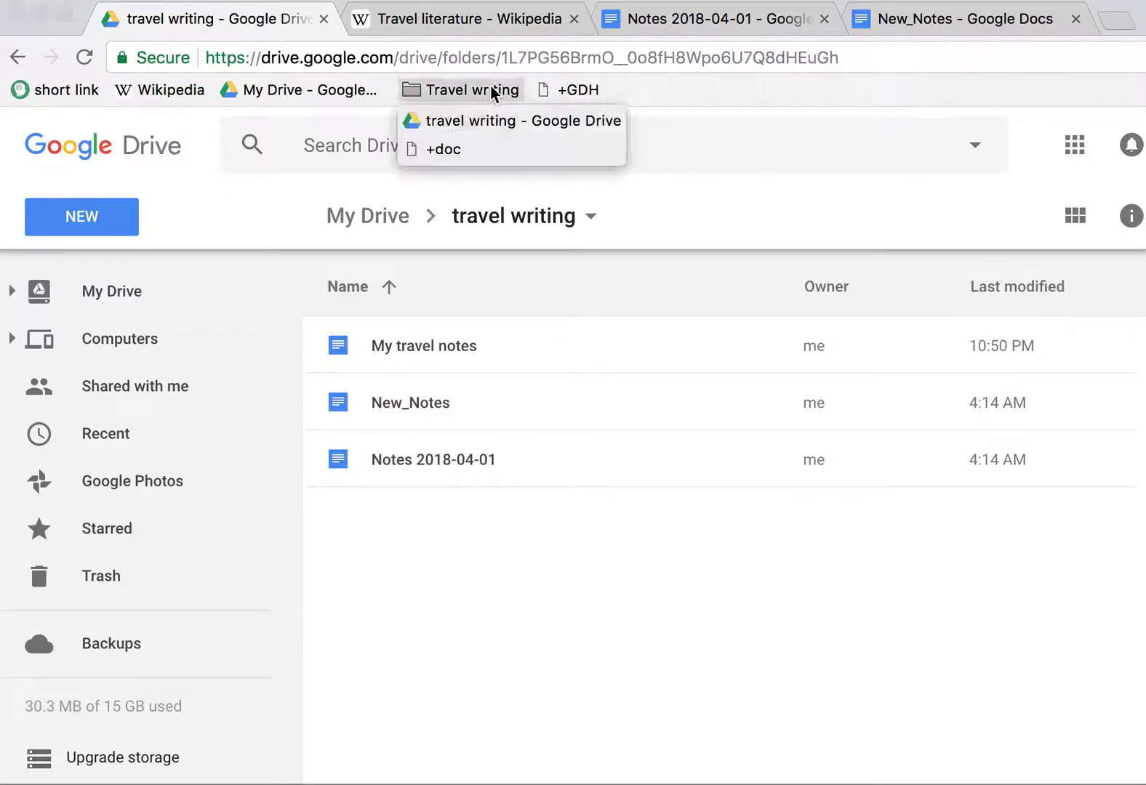
Step: Run +GDH on the travel writing folder and add the JavaScript +sheet, +pres, +draw and +docT links to the Travel writing bookmark folder
left_click(586, 91)
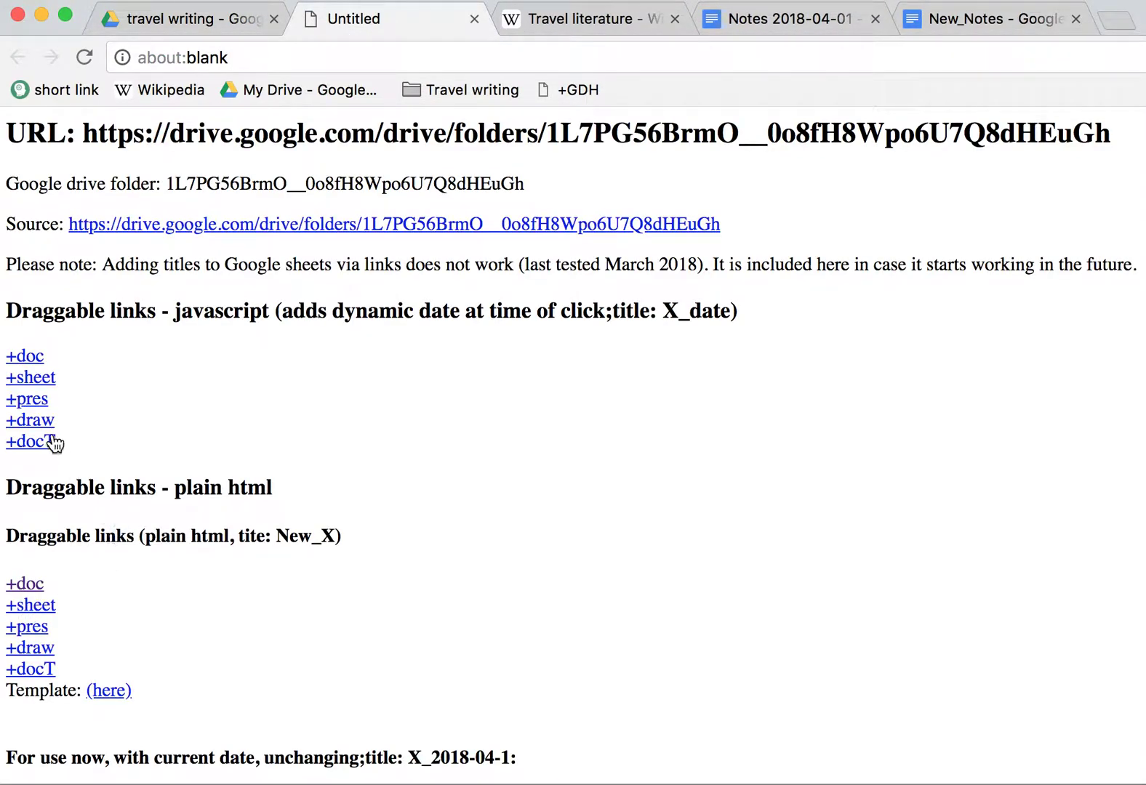
left_click_drag(31, 381, 469, 88)
mouse_move(27, 400)
left_mouse_down()
mouse_move(363, 173)
mouse_move(444, 78)
mouse_move(449, 90)
left_mouse_up()
left_click_drag(42, 426, 466, 89)
left_click_drag(28, 452, 481, 90)
Step: Create a spreadsheet with the +sheet bookmark, enter 123 in cell A1, and check for the file in the travel writing Drive folder
left_click(481, 89)
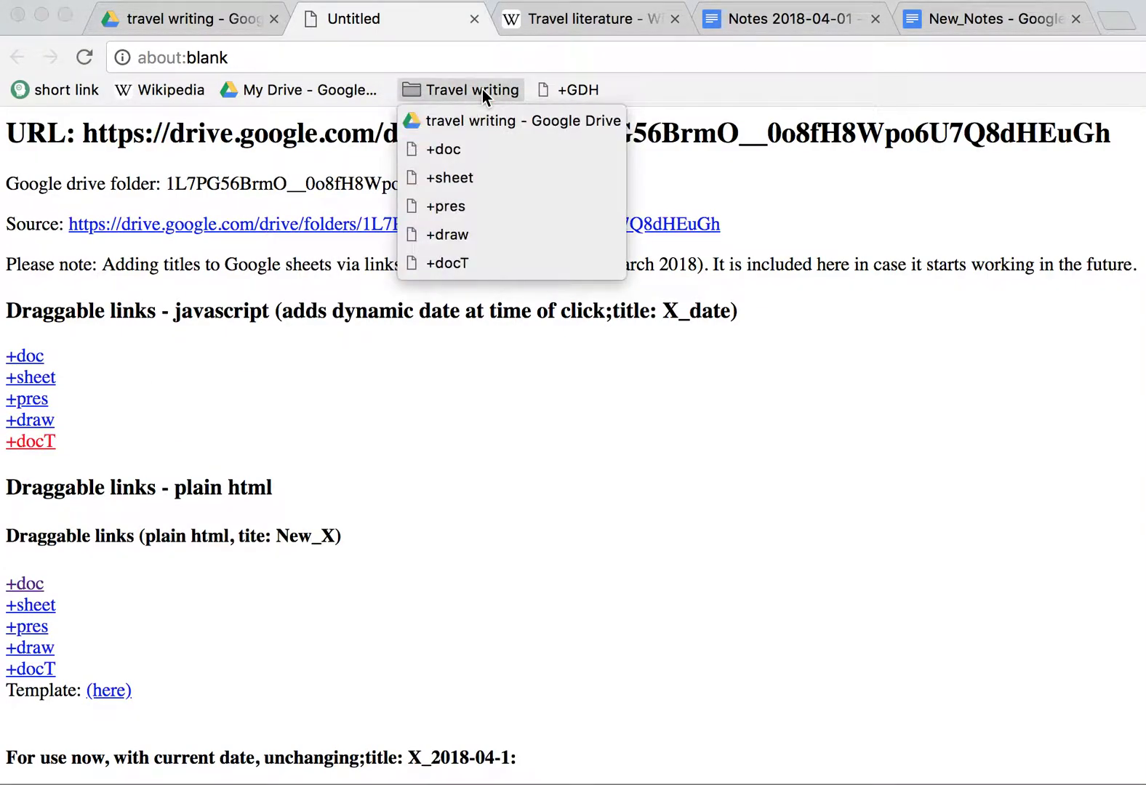
left_click(480, 183)
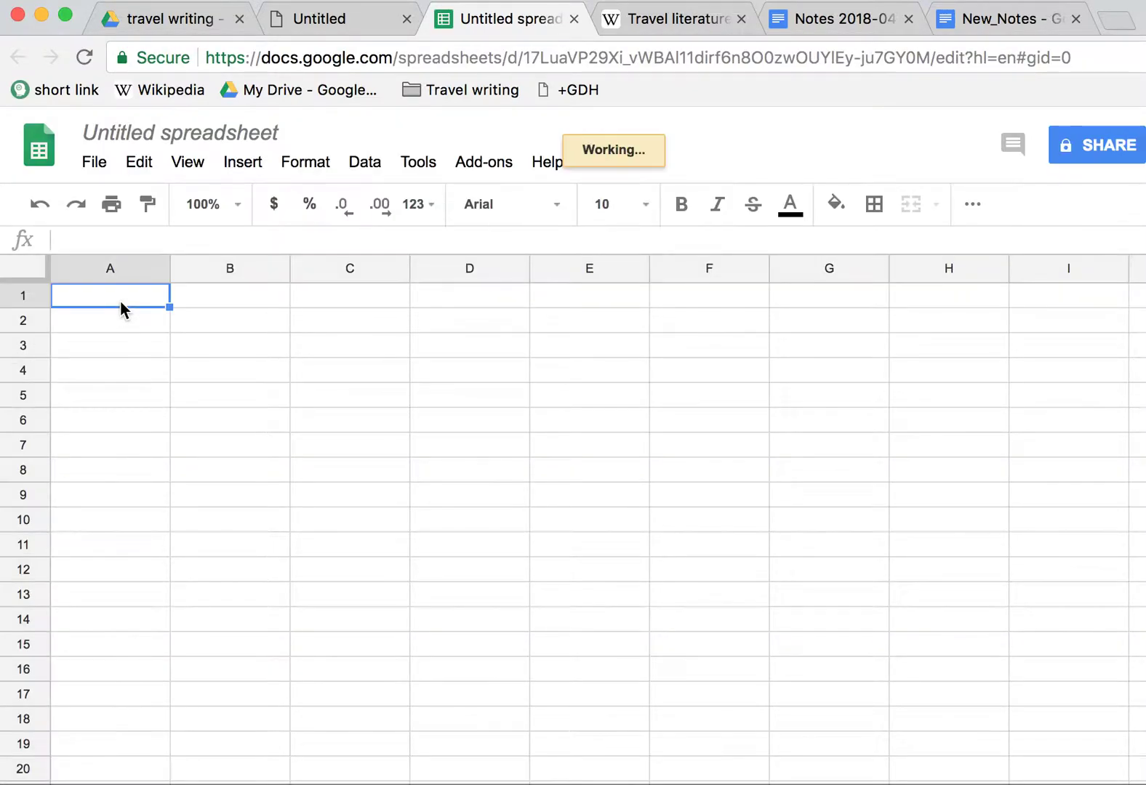
type("123")
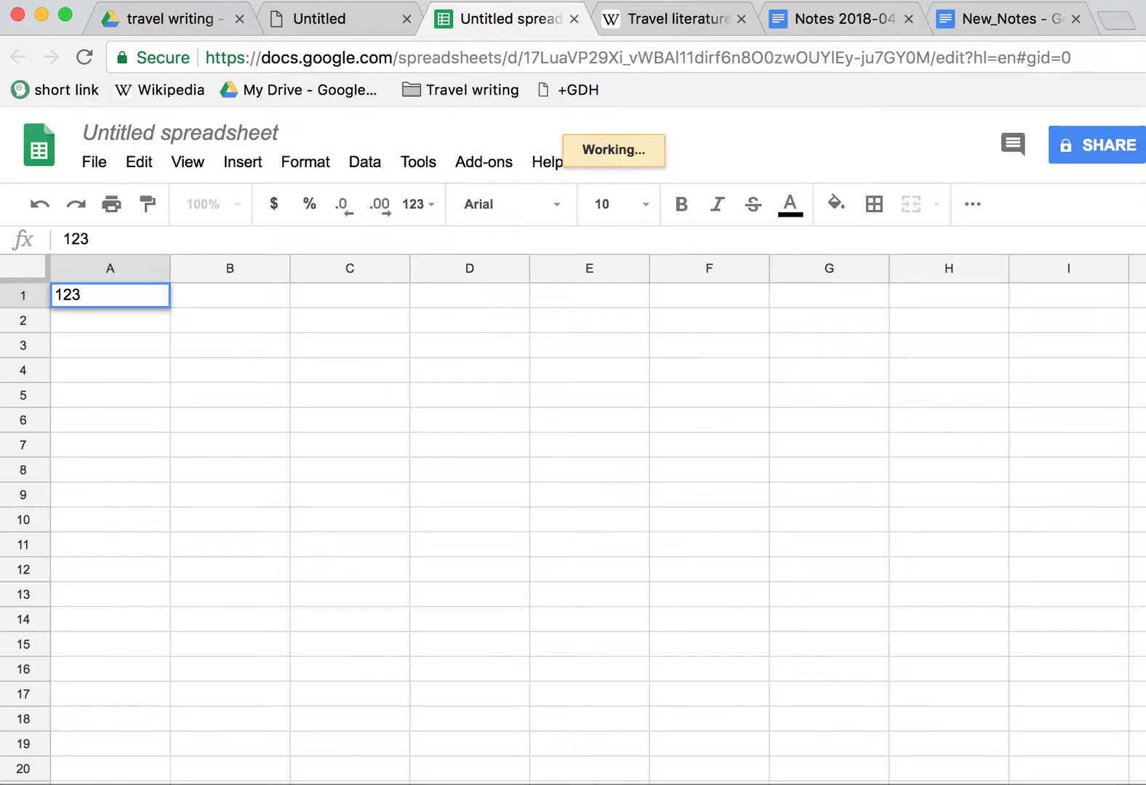
key("Return")
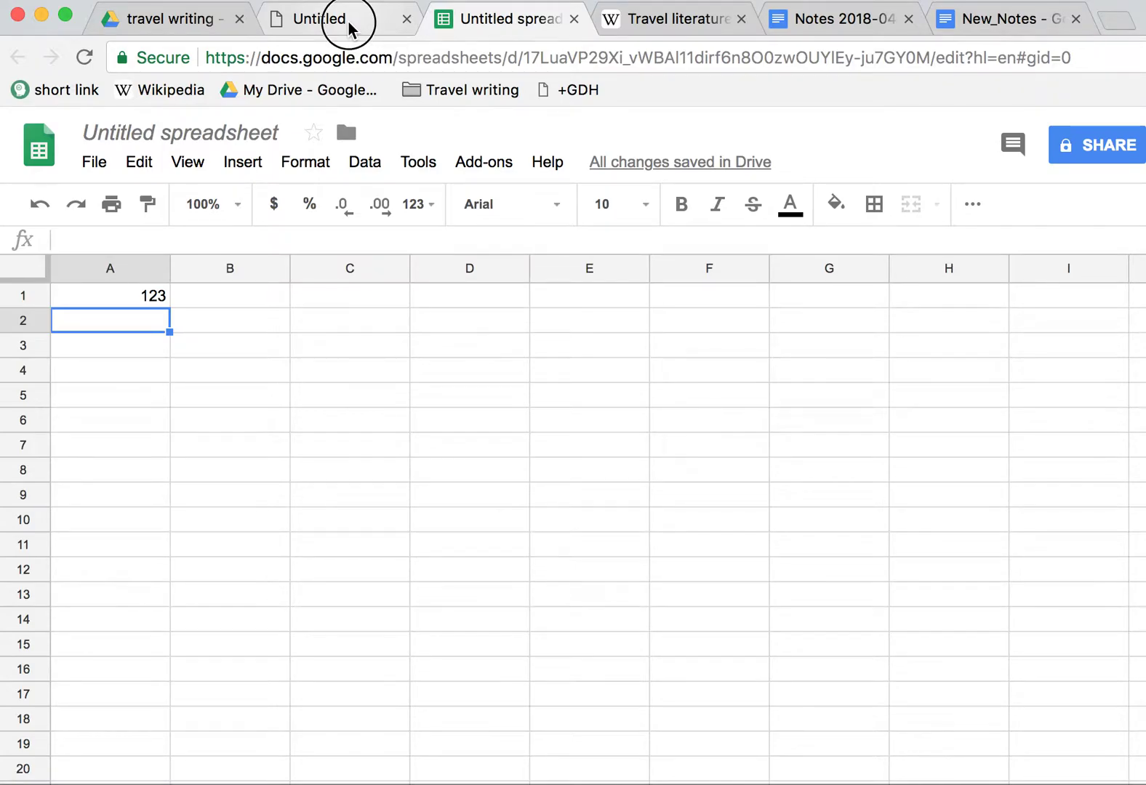
left_click(349, 23)
left_click(191, 32)
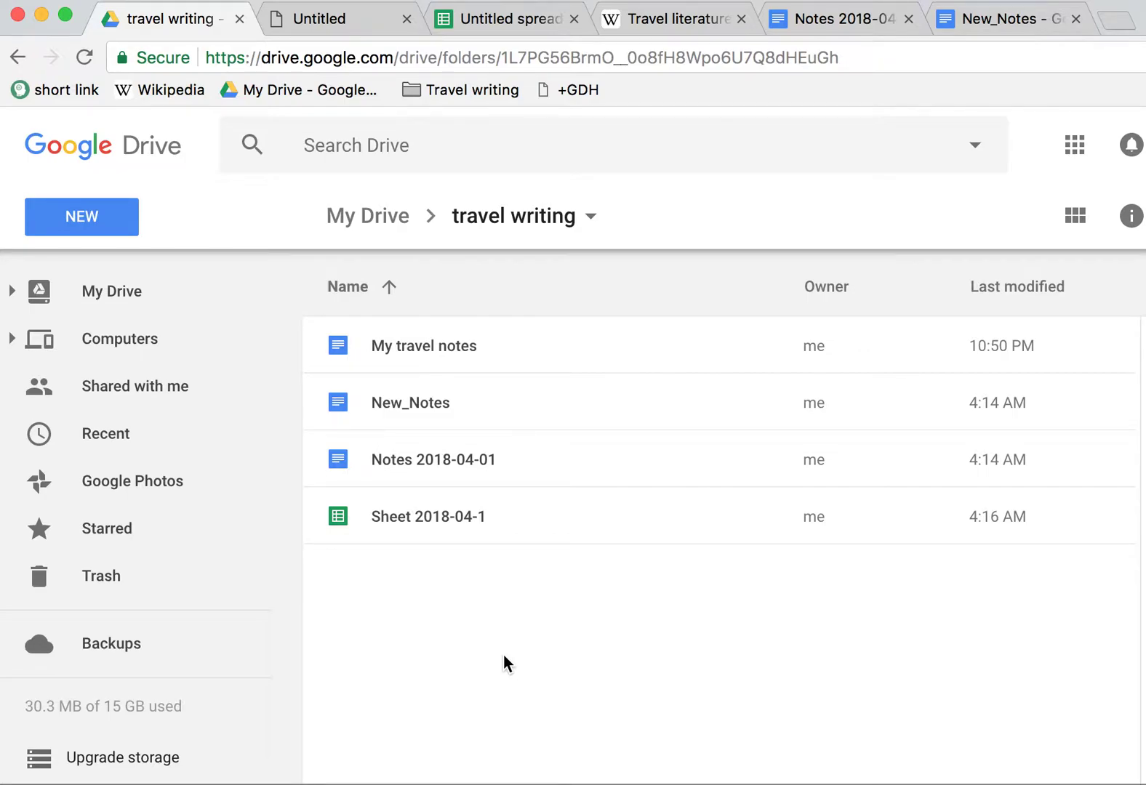
Step: Close the Google Docs Helper link page and the New_Notes document, and switch to the Notes 2018-04-01 document
left_click(408, 19)
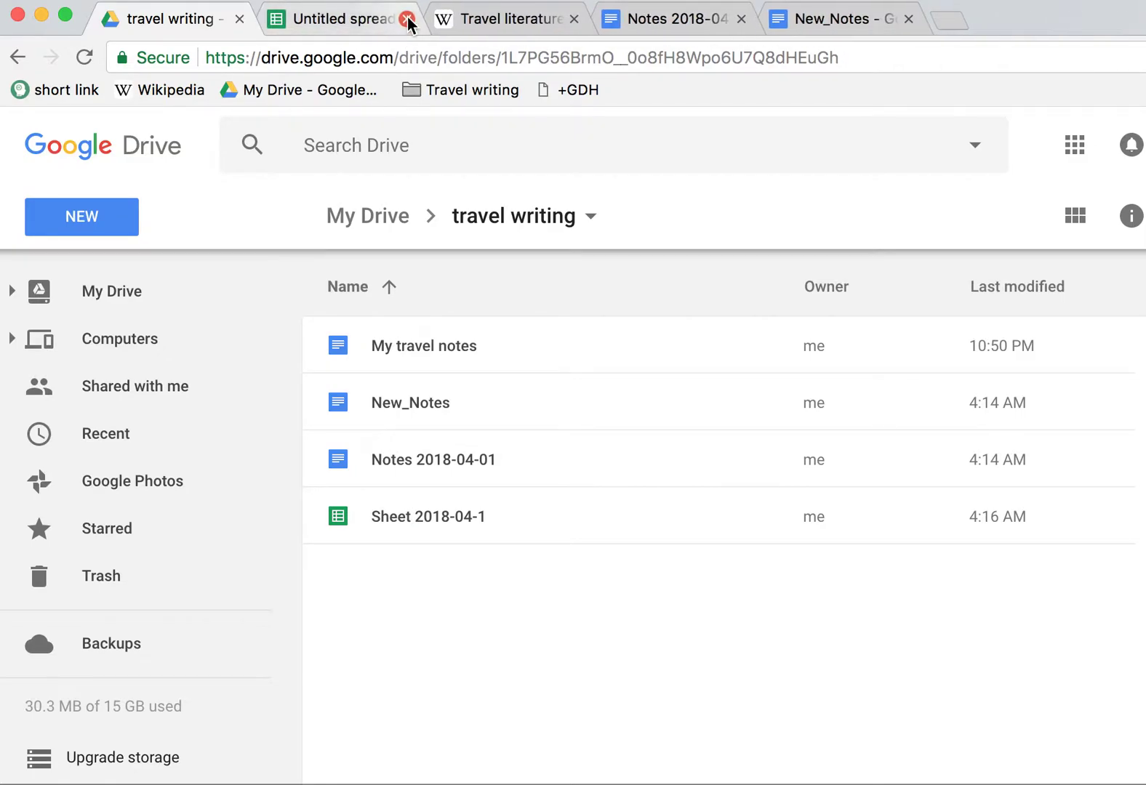
left_click(908, 19)
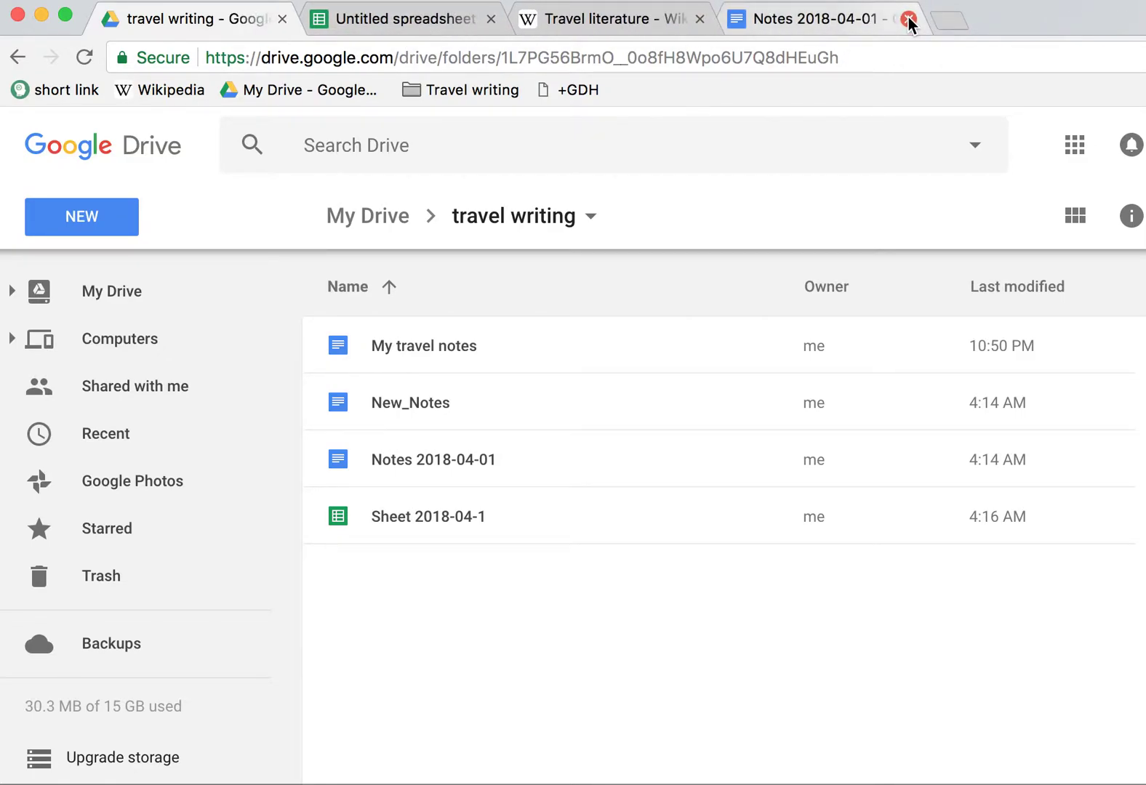
left_click(754, 20)
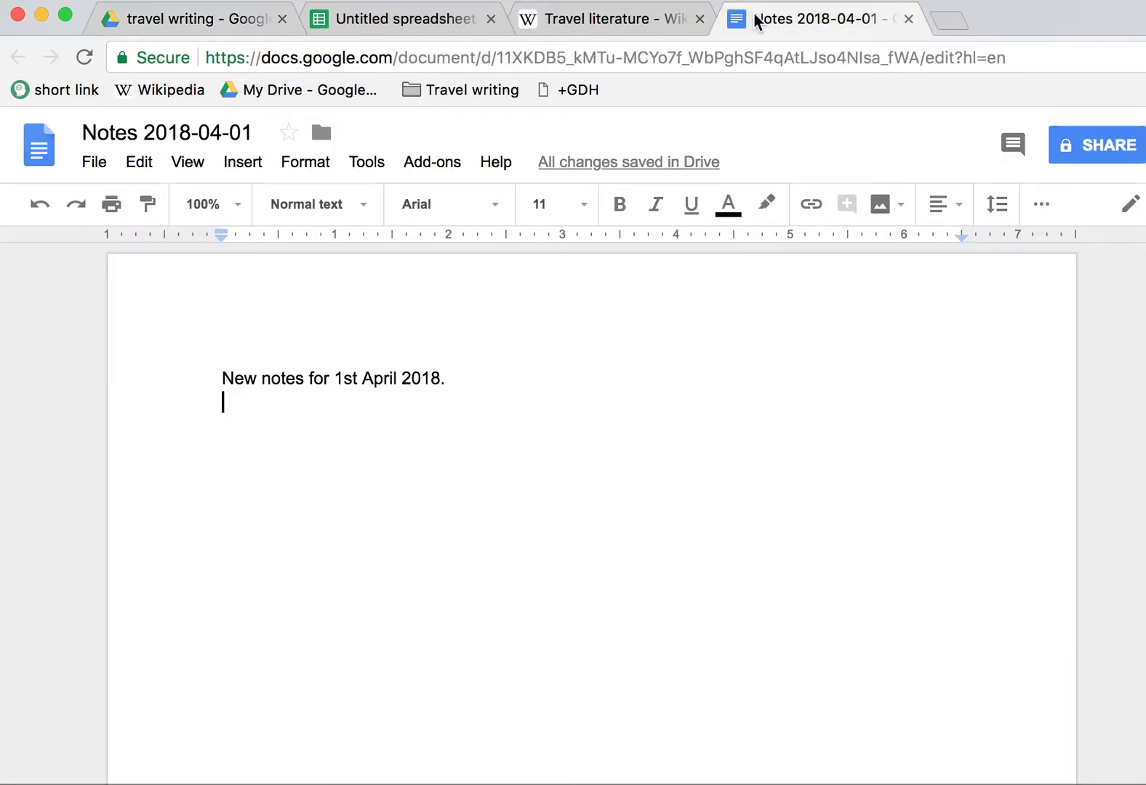